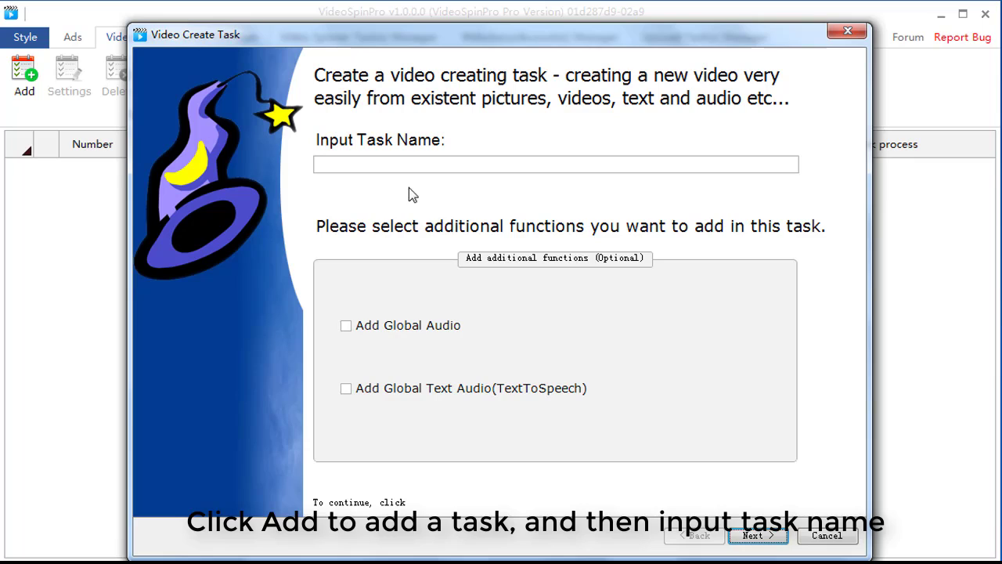
# Name the task Test1, enable both Add Global Audio and Add Global Text Audio(TextToSpeech), and proceed to the materials settings.
pyautogui.click(416, 169)
pyautogui.write('Test1')
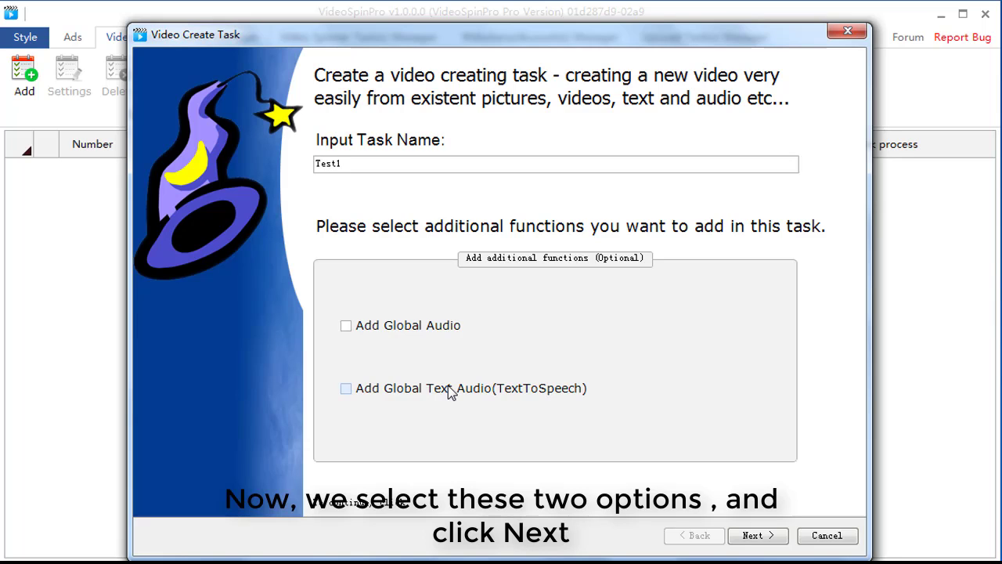
pyautogui.click(417, 328)
pyautogui.click(432, 389)
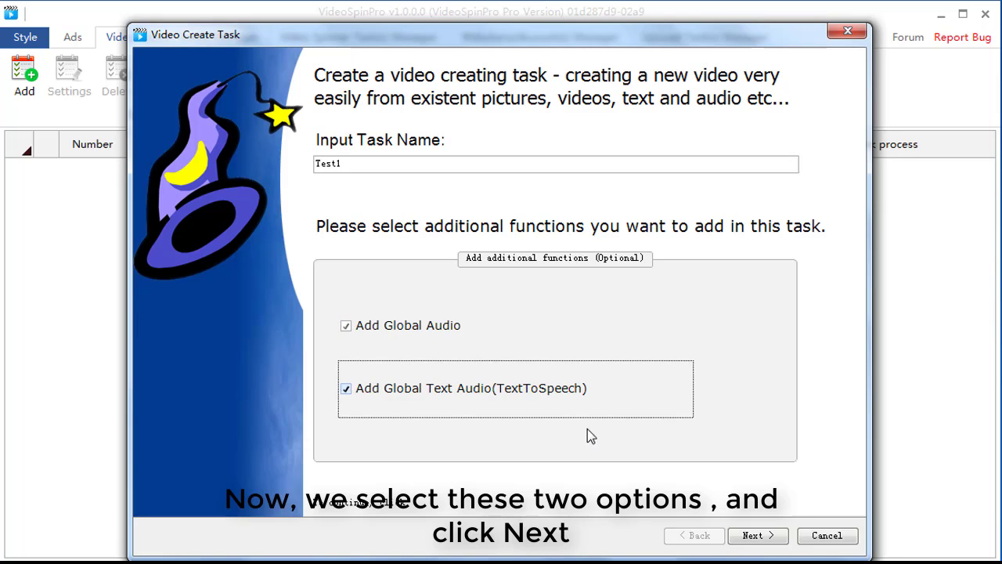
pyautogui.click(760, 538)
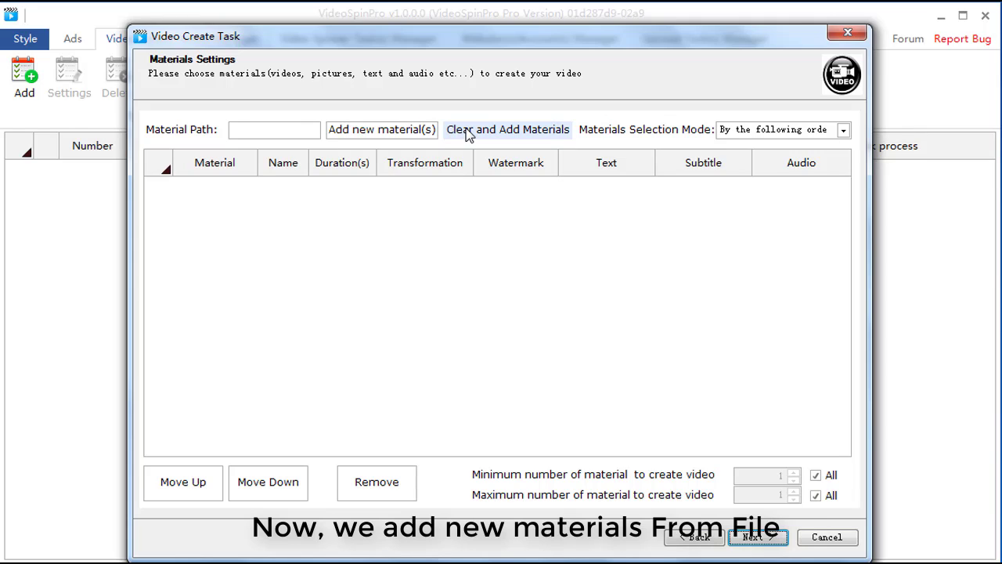
# Add the four pictures from the Material\Image folder to the task as new materials.
pyautogui.click(423, 133)
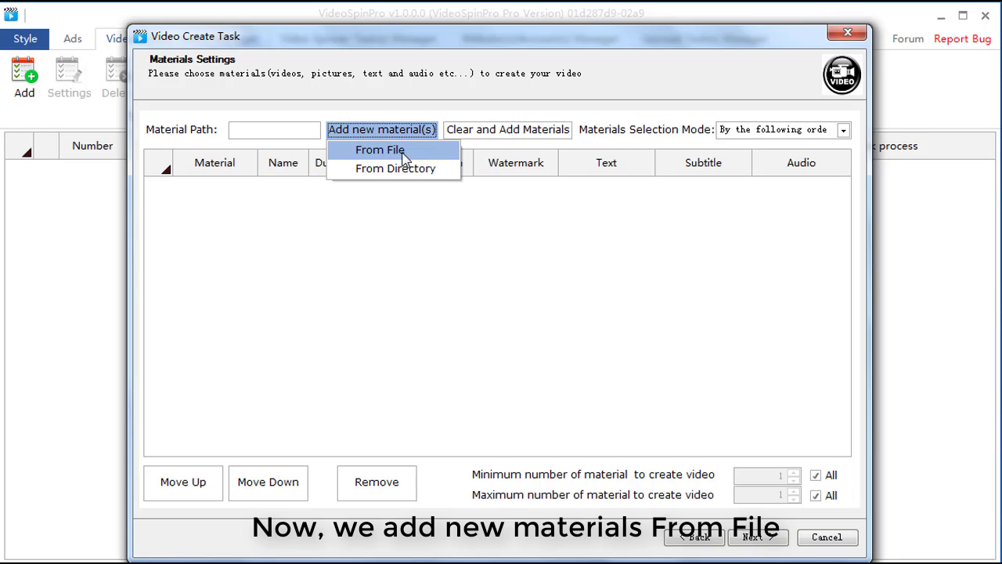
pyautogui.click(404, 153)
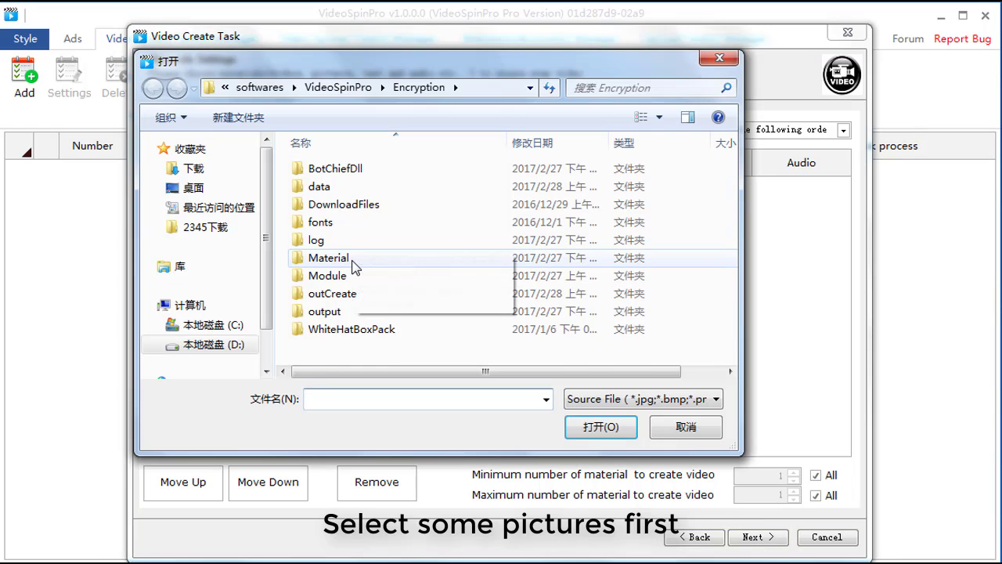
pyautogui.click(353, 261)
pyautogui.doubleClick(353, 266)
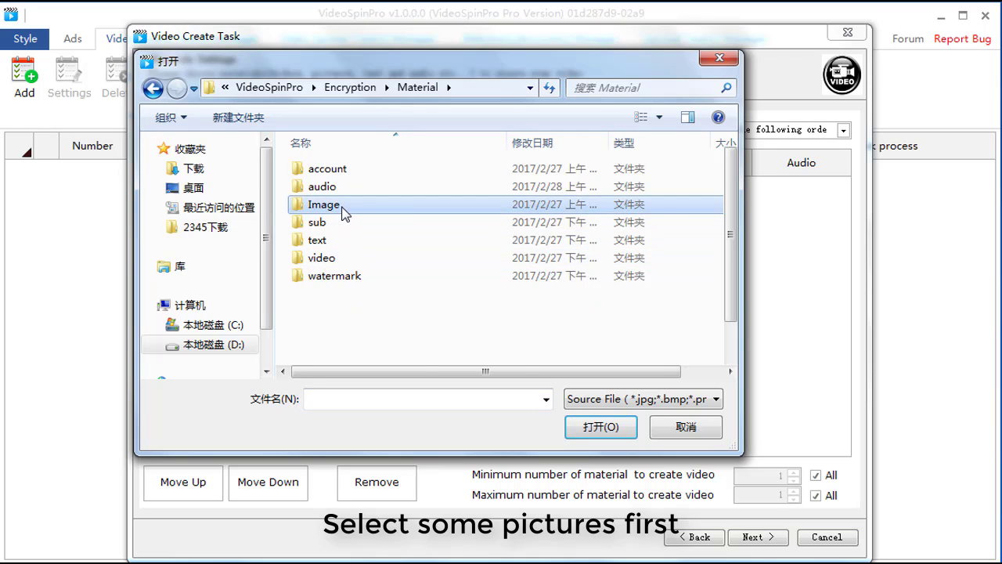
pyautogui.doubleClick(378, 205)
pyautogui.moveTo(280, 182); pyautogui.dragTo(709, 230)
pyautogui.click(620, 431)
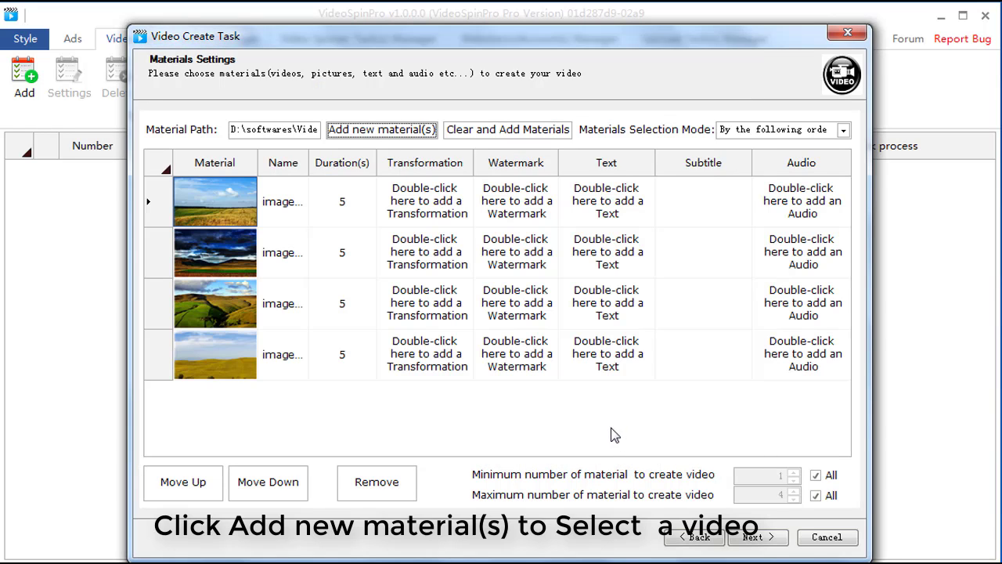
# Add testVideo.avi from the Material\video folder as a further material.
pyautogui.click(396, 130)
pyautogui.click(395, 151)
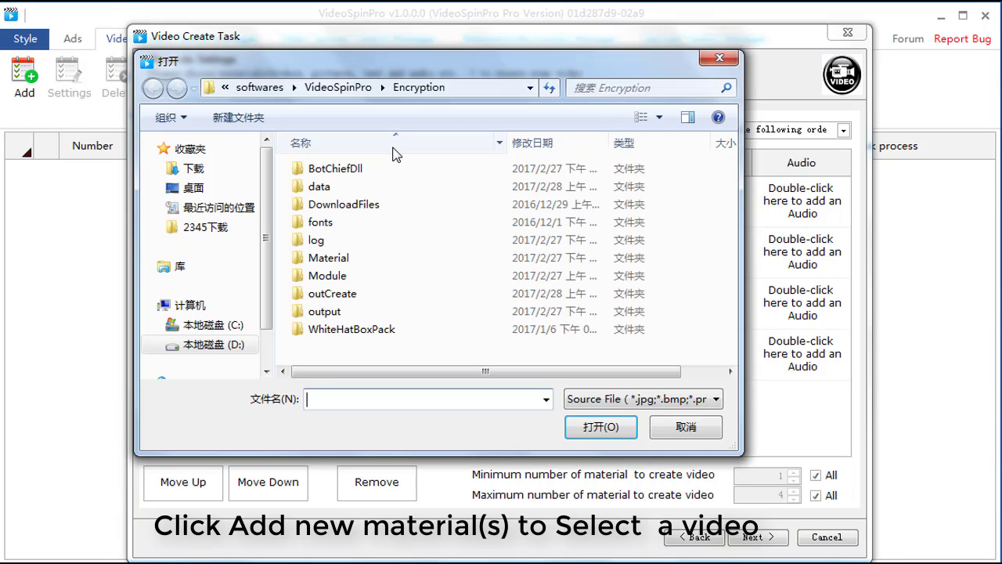
pyautogui.doubleClick(337, 261)
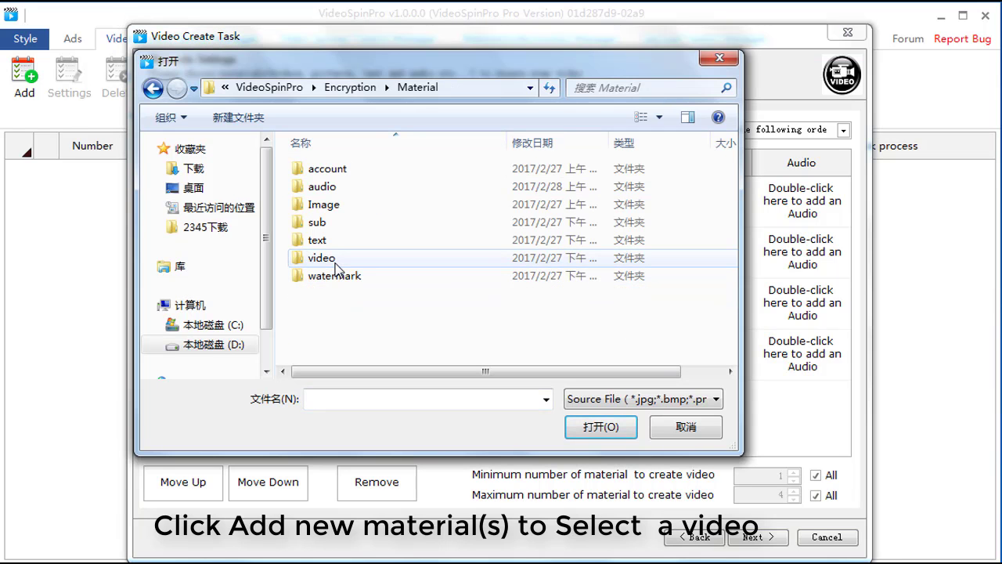
pyautogui.doubleClick(337, 262)
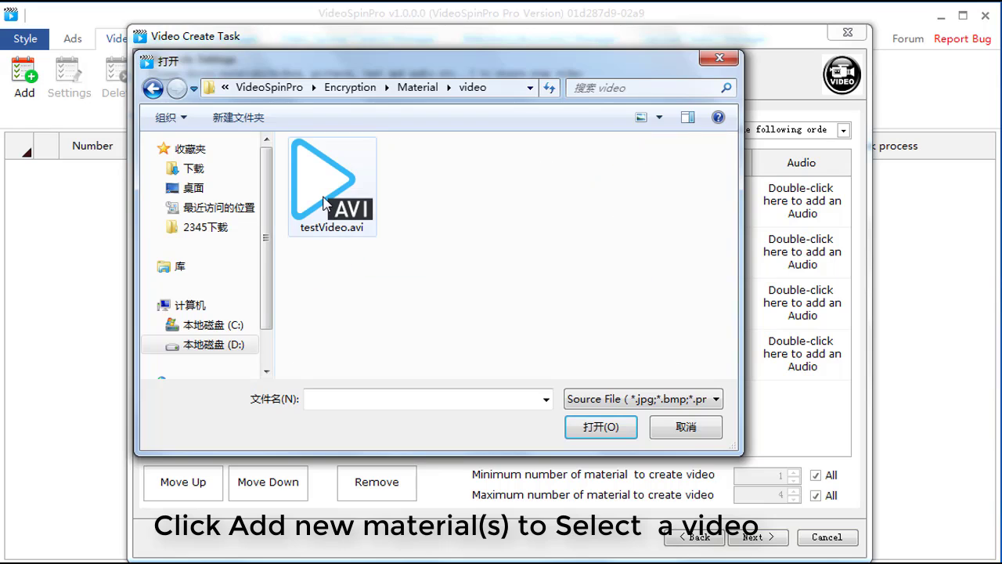
pyautogui.doubleClick(329, 195)
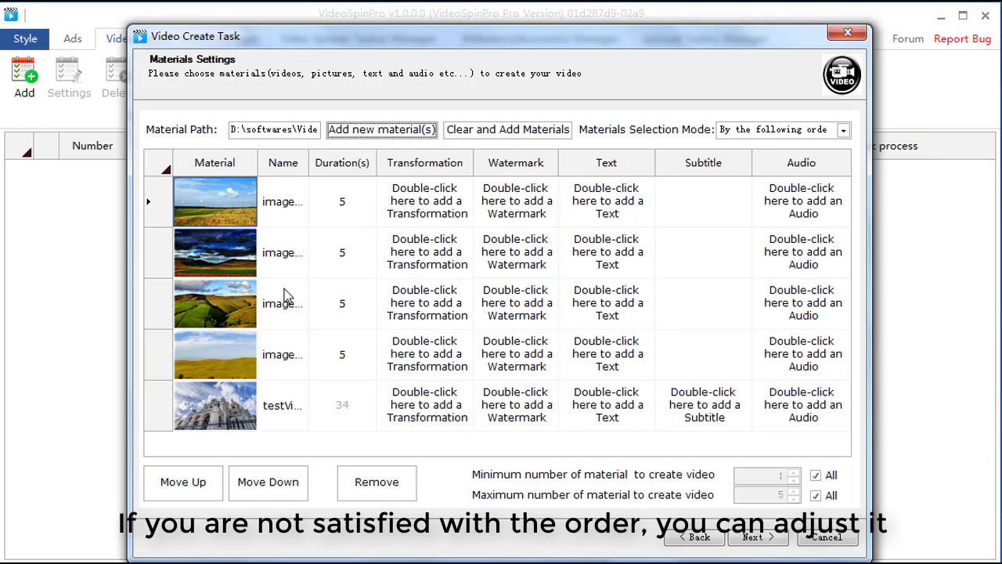
# Move the test video up the material list to second place, directly below the first image.
pyautogui.click(263, 407)
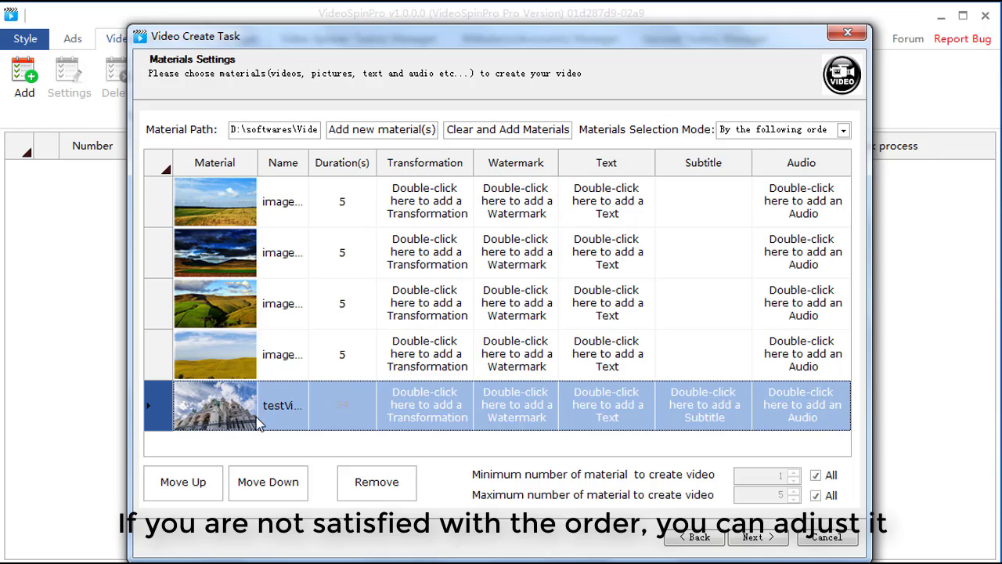
pyautogui.click(192, 483)
pyautogui.click(193, 485)
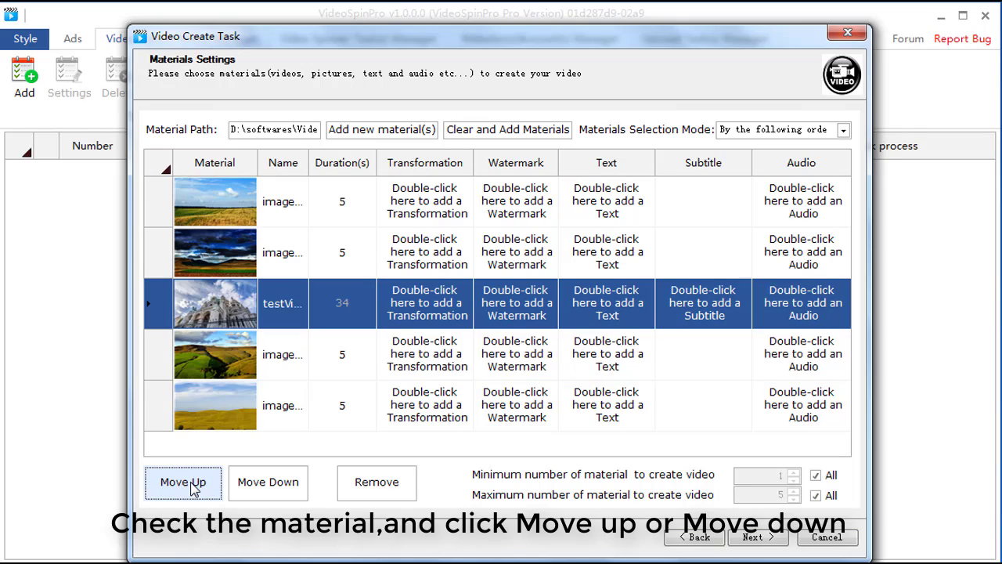
pyautogui.click(197, 484)
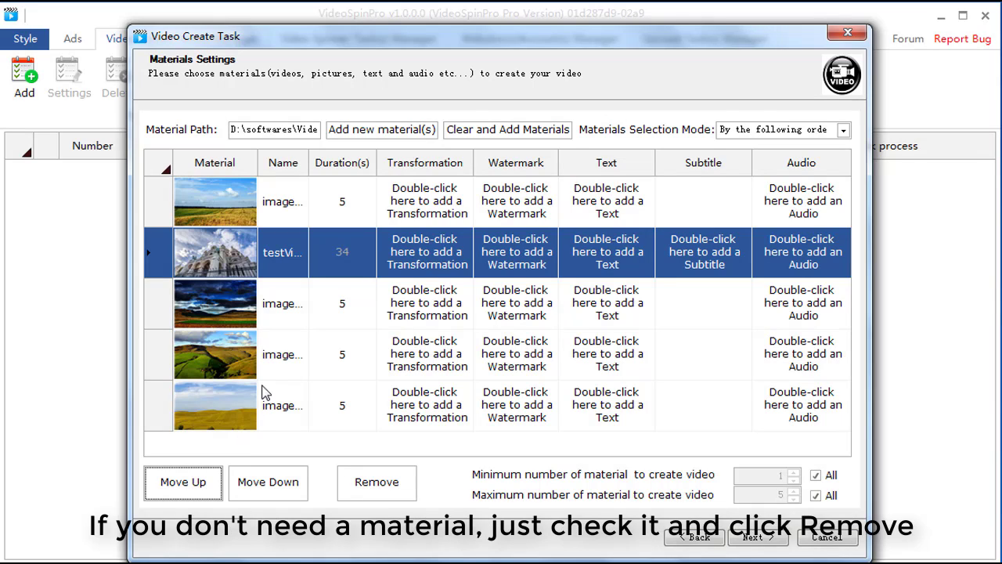
# Remove the green hills image in the fourth row from the material list.
pyautogui.click(287, 354)
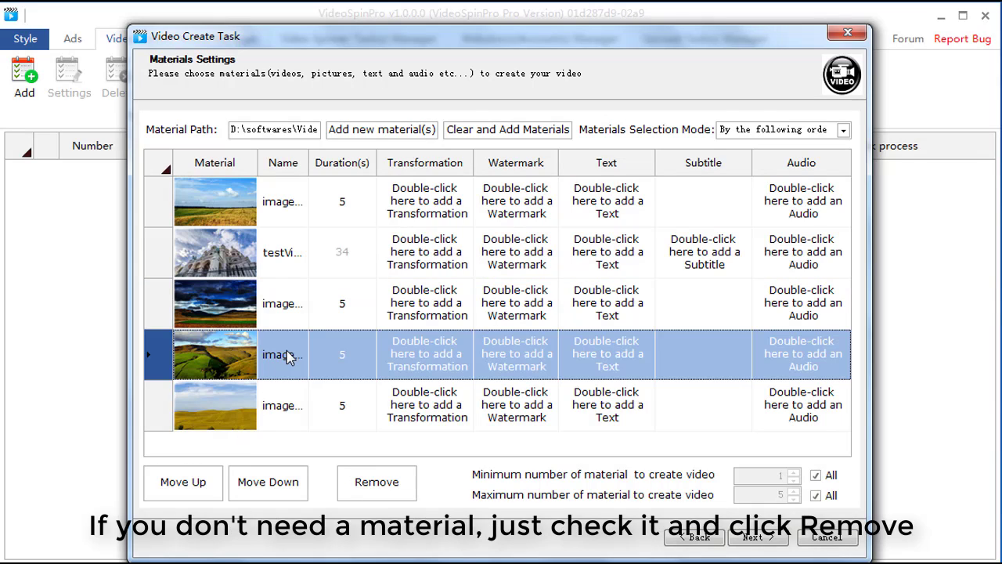
pyautogui.click(364, 479)
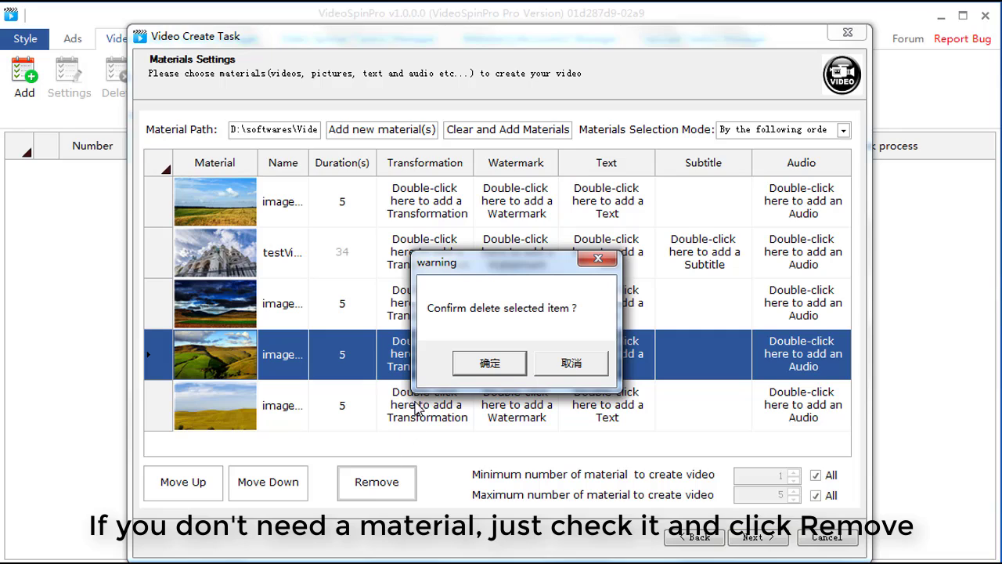
pyautogui.click(479, 364)
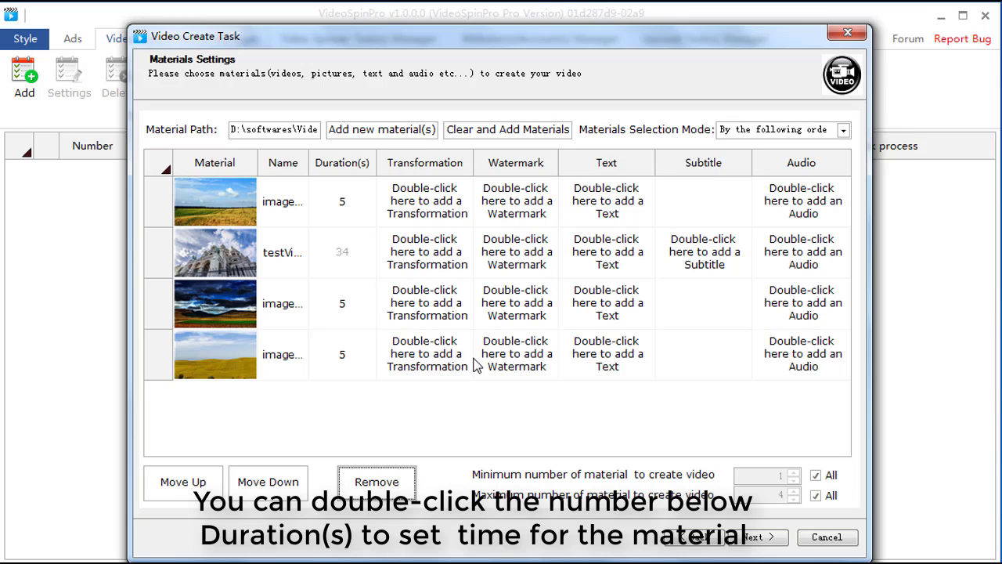
# Set the duration of the first image to 15 seconds and of the dark-sky image in the third row to 10 seconds.
pyautogui.doubleClick(342, 208)
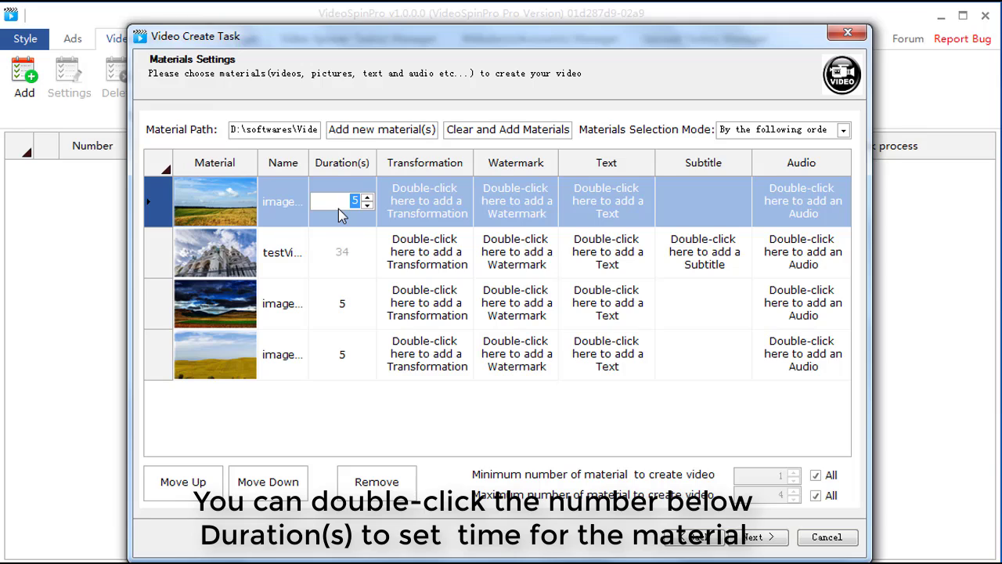
pyautogui.write('15')
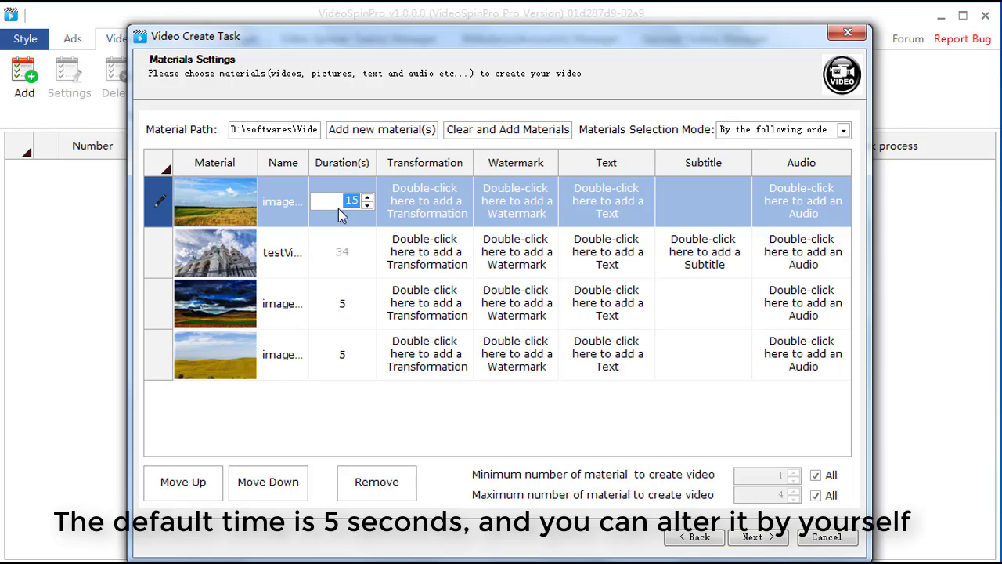
pyautogui.press('Return')
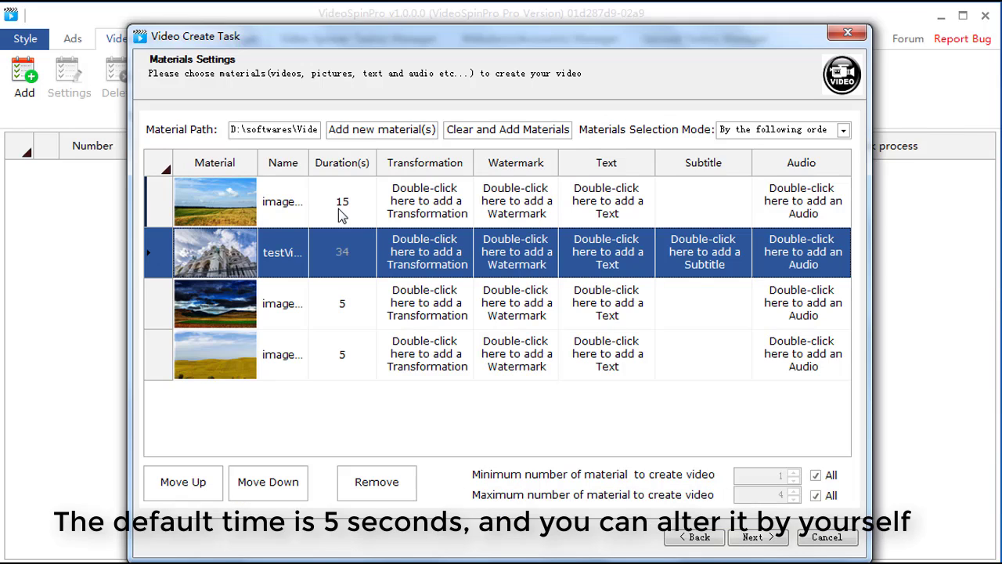
pyautogui.click(341, 306)
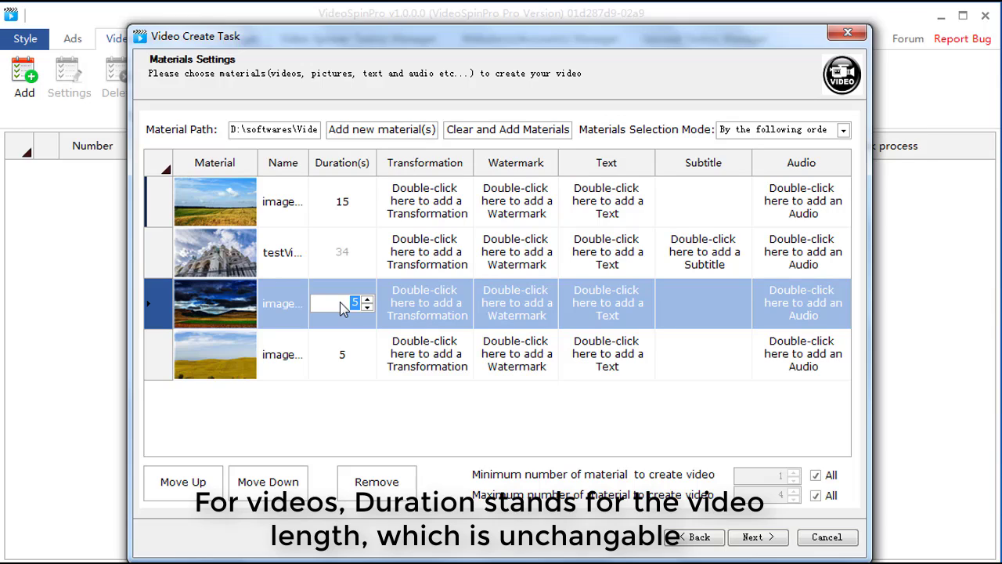
pyautogui.write('10')
pyautogui.click(423, 211)
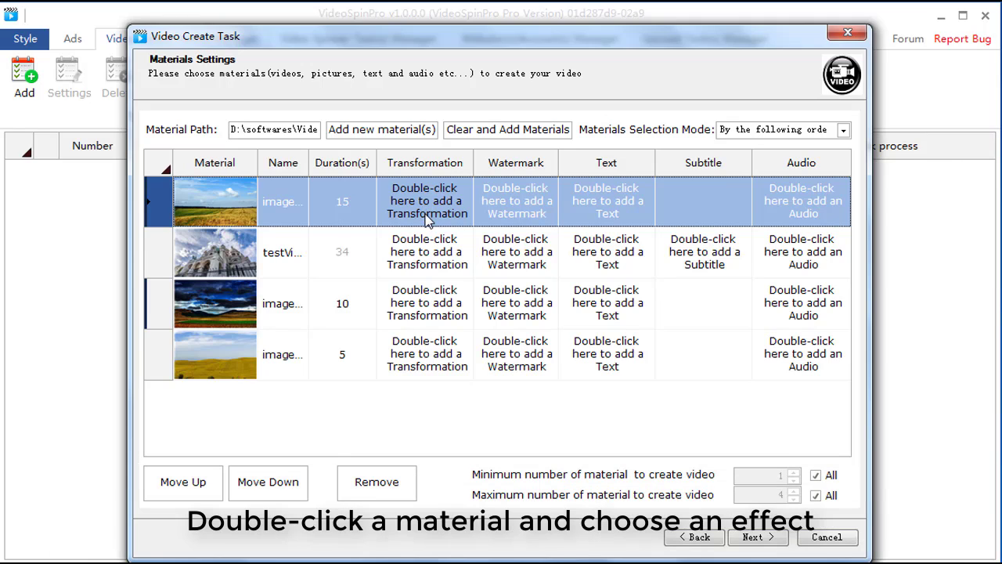
# Apply the Gradual Switch transformation to the test video.
pyautogui.click(426, 218)
pyautogui.doubleClick(430, 256)
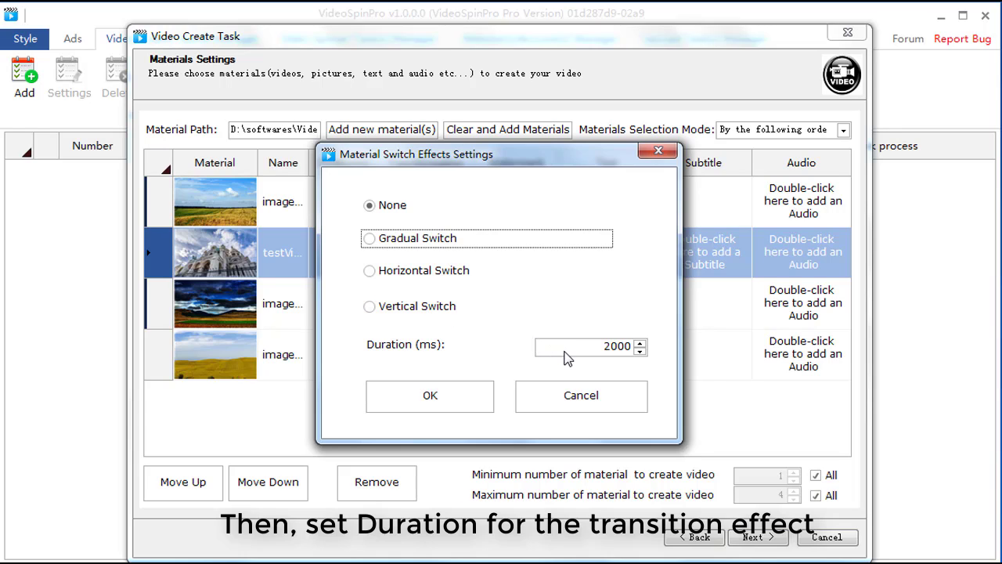
pyautogui.click(416, 242)
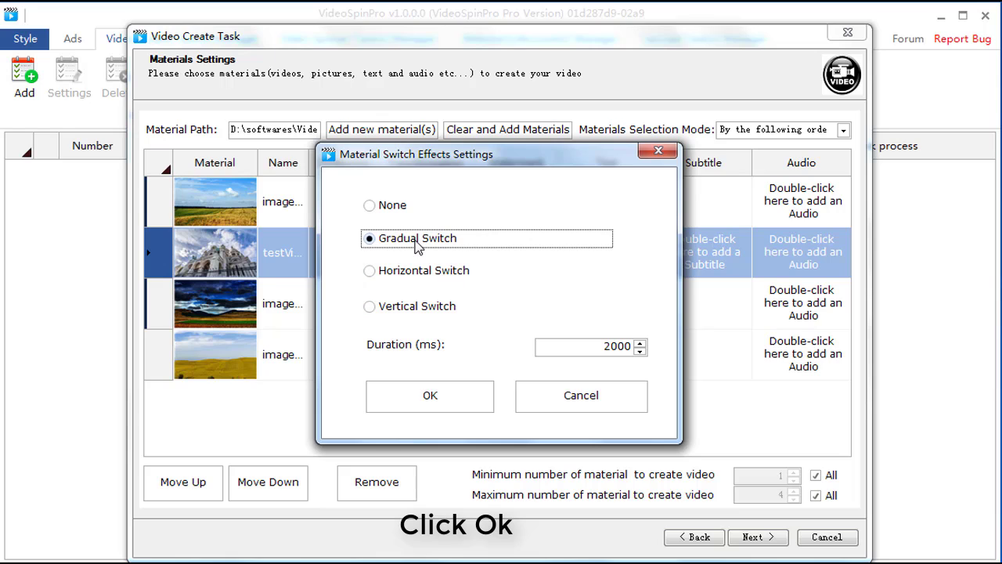
pyautogui.click(454, 398)
# Apply the Horizontal Switch transformation to the dark-sky image and the Vertical Switch transformation to the last image.
pyautogui.click(422, 316)
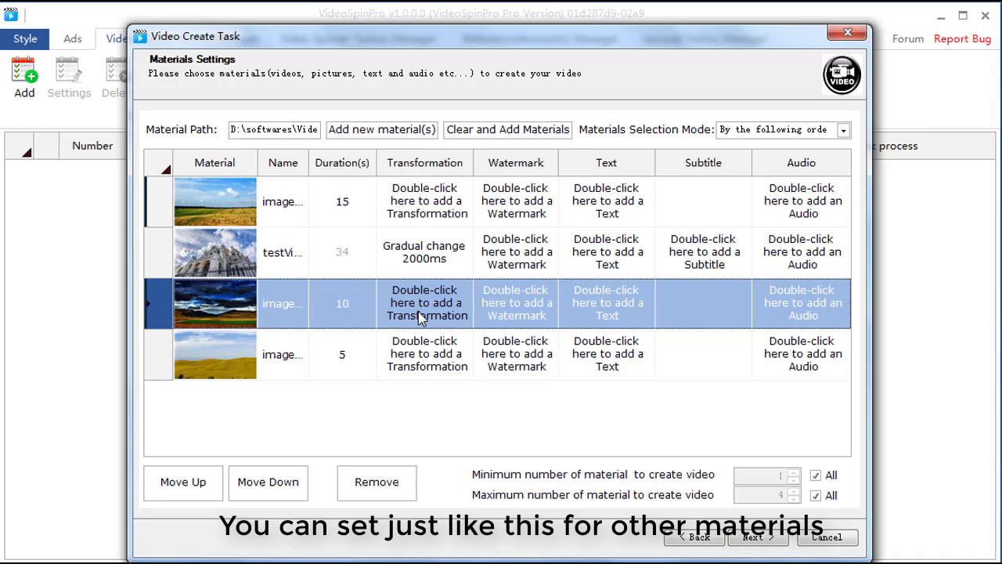
pyautogui.doubleClick(419, 315)
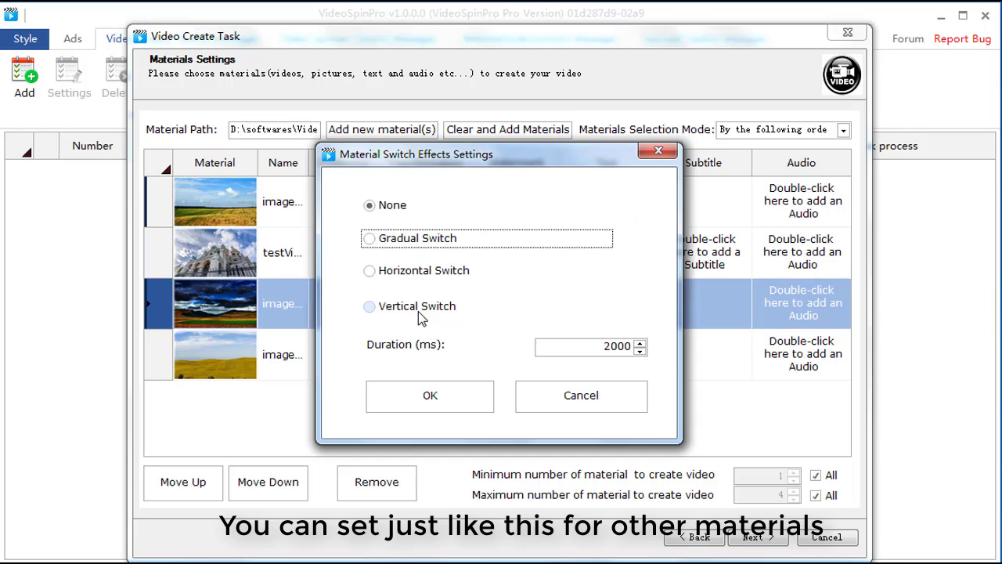
pyautogui.click(395, 274)
pyautogui.click(426, 392)
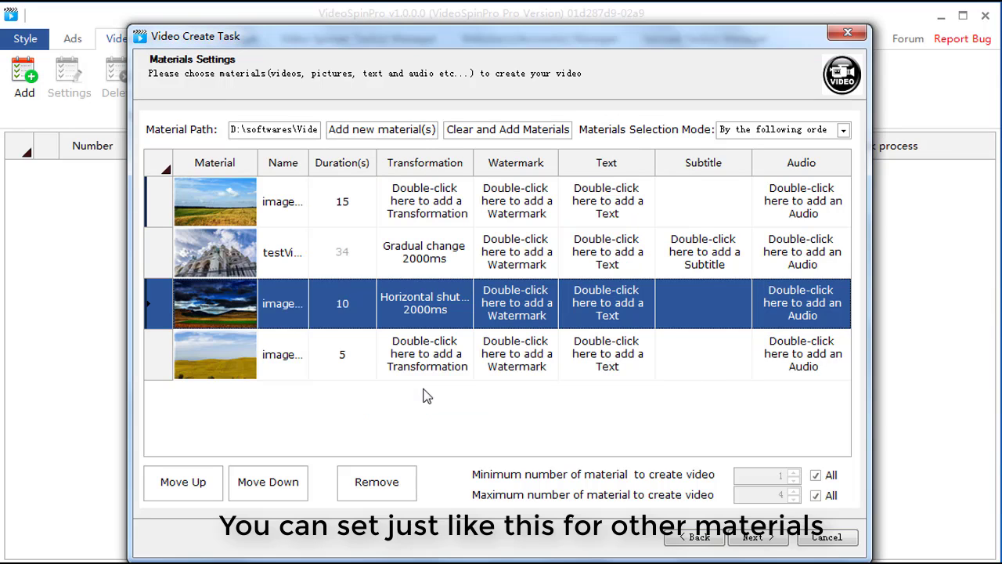
pyautogui.doubleClick(425, 370)
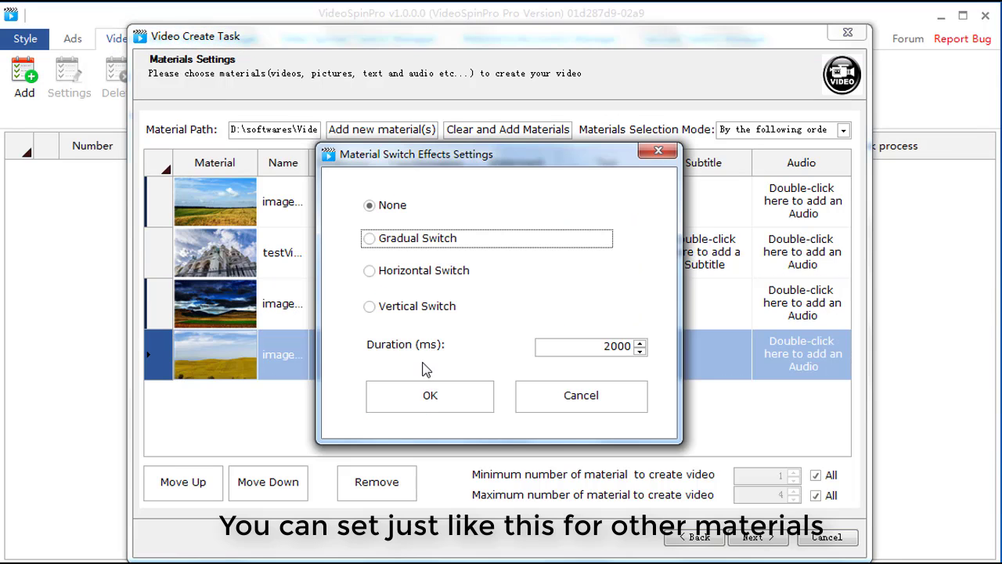
pyautogui.click(403, 308)
pyautogui.click(435, 393)
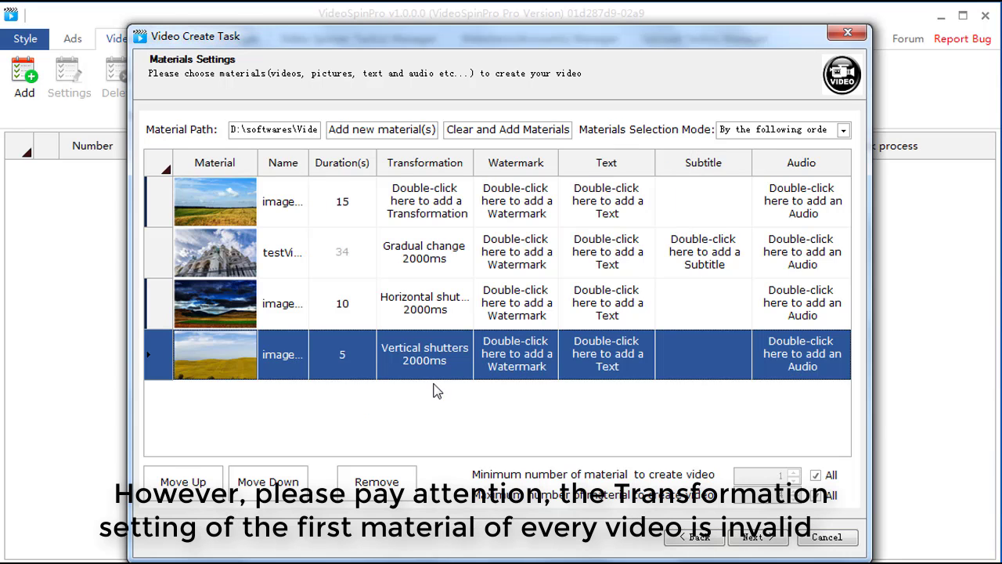
# Choose logo.png from the Material\watermark folder as the watermark file for the first image.
pyautogui.click(524, 206)
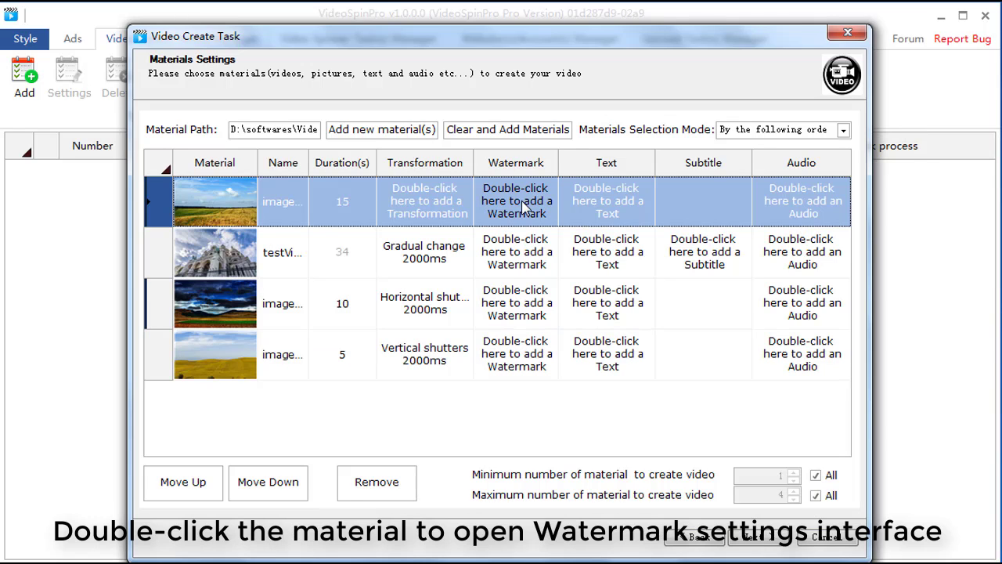
pyautogui.doubleClick(524, 206)
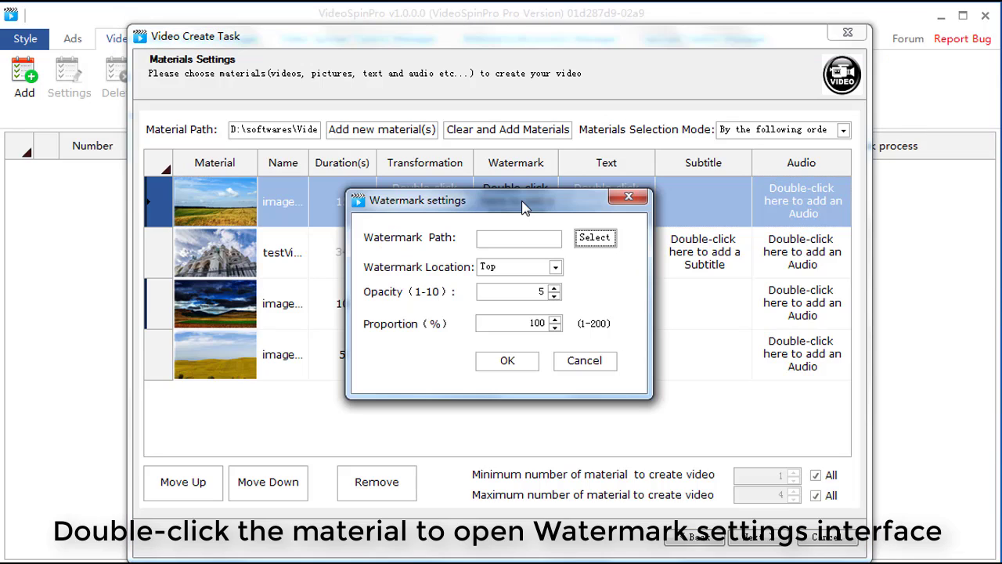
pyautogui.click(595, 243)
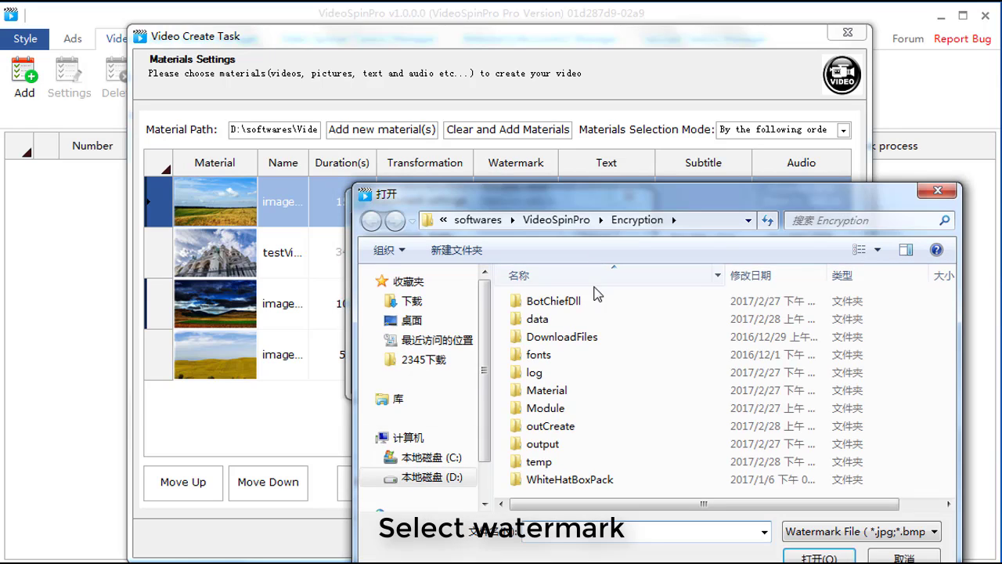
pyautogui.doubleClick(583, 390)
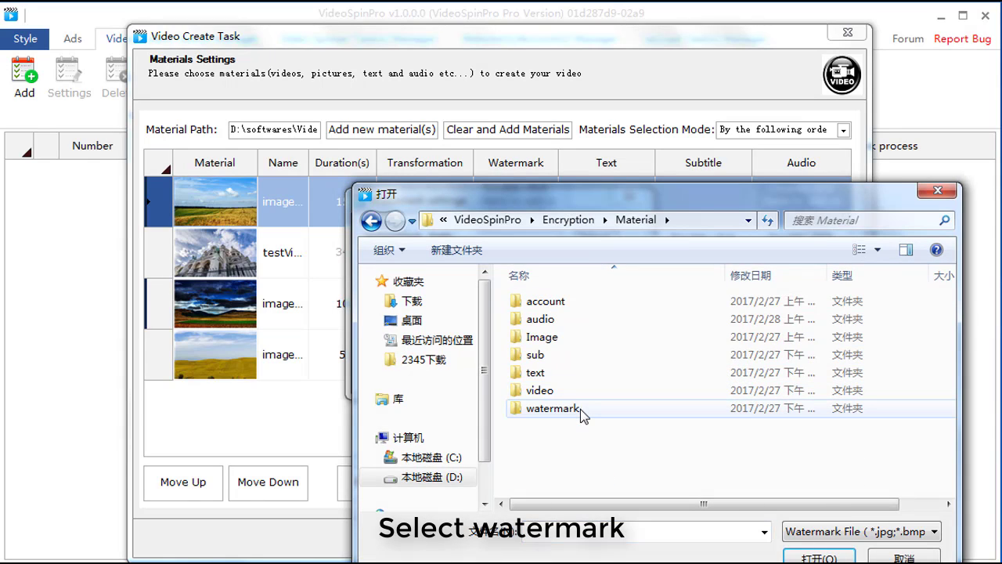
pyautogui.click(581, 409)
pyautogui.doubleClick(580, 409)
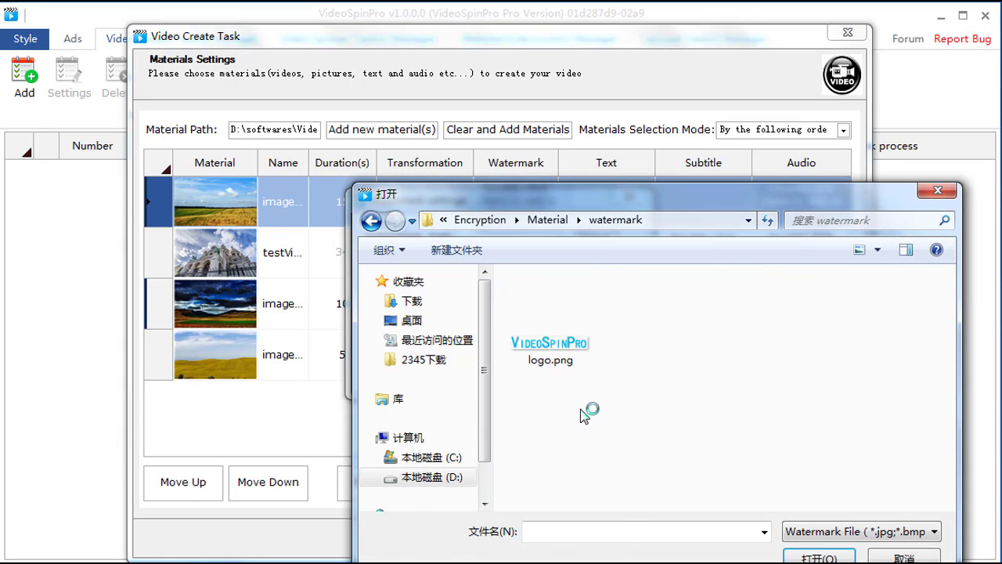
pyautogui.doubleClick(565, 349)
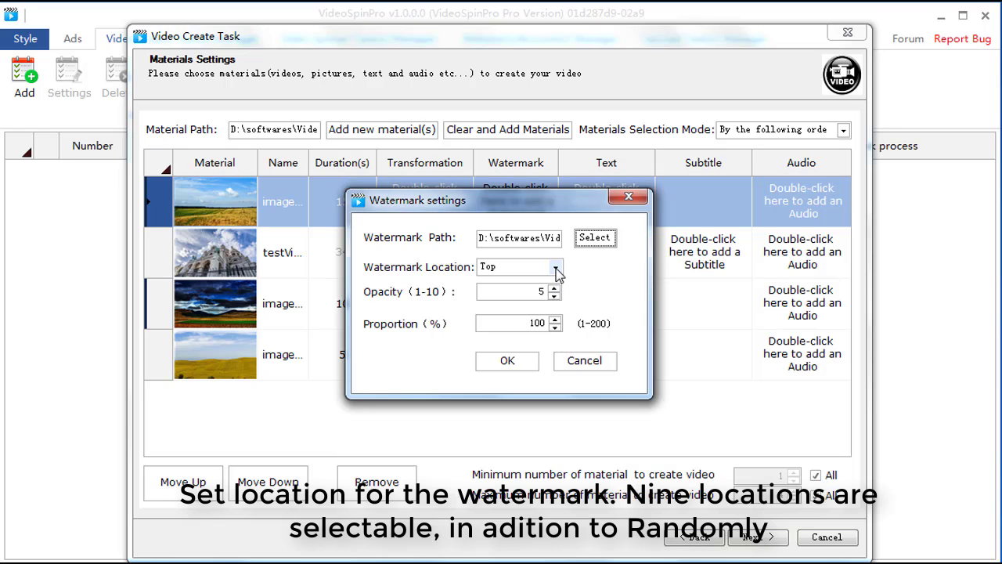
# Set the first image's watermark location to Top and apply the watermark settings.
pyautogui.click(556, 268)
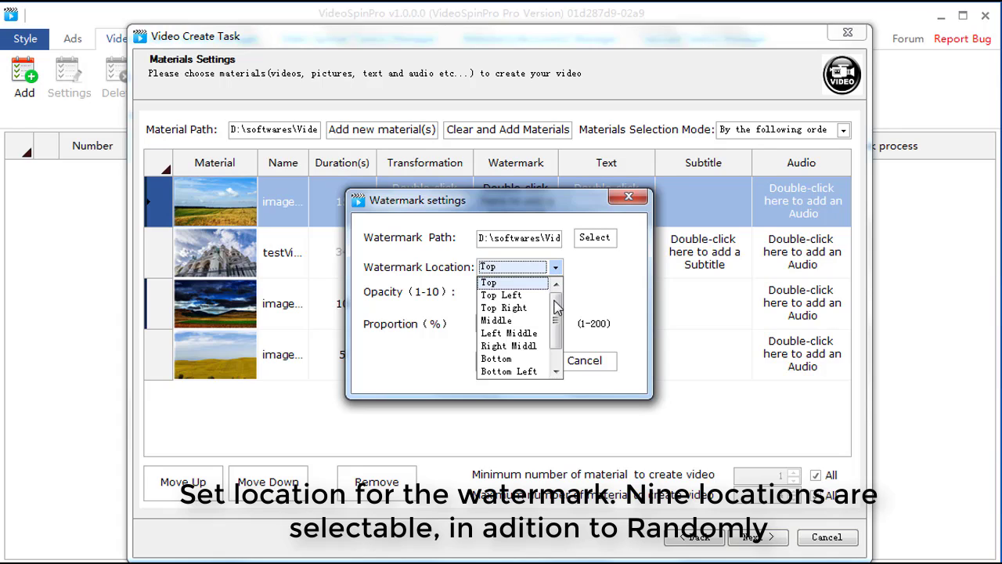
pyautogui.moveTo(553, 311); pyautogui.dragTo(553, 329)
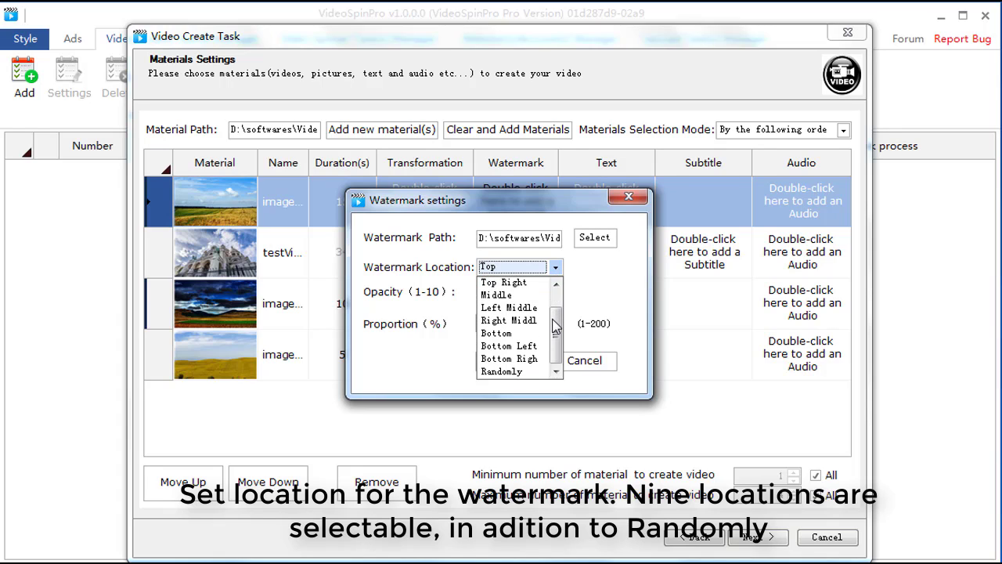
pyautogui.moveTo(553, 329); pyautogui.dragTo(553, 317)
pyautogui.click(525, 283)
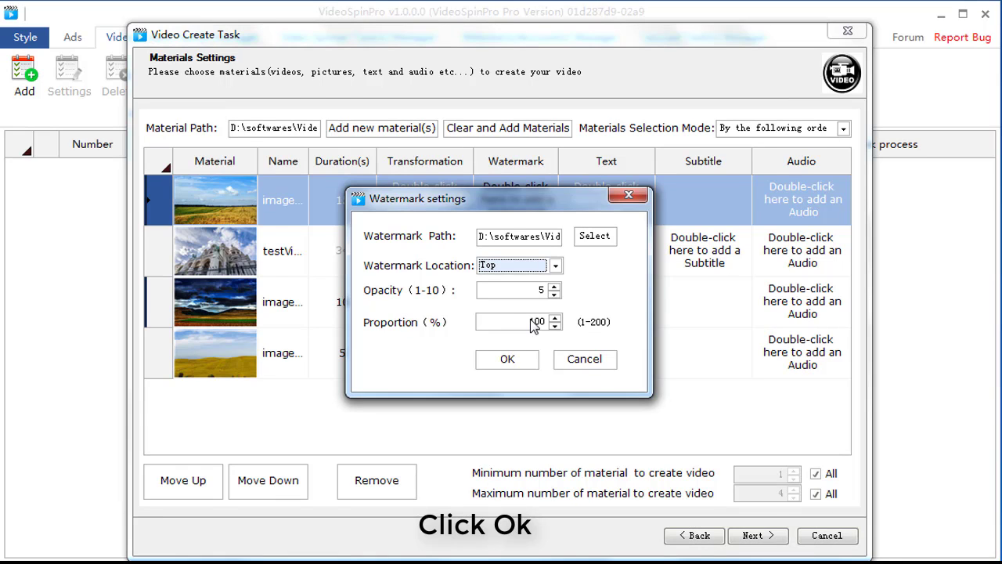
pyautogui.click(528, 359)
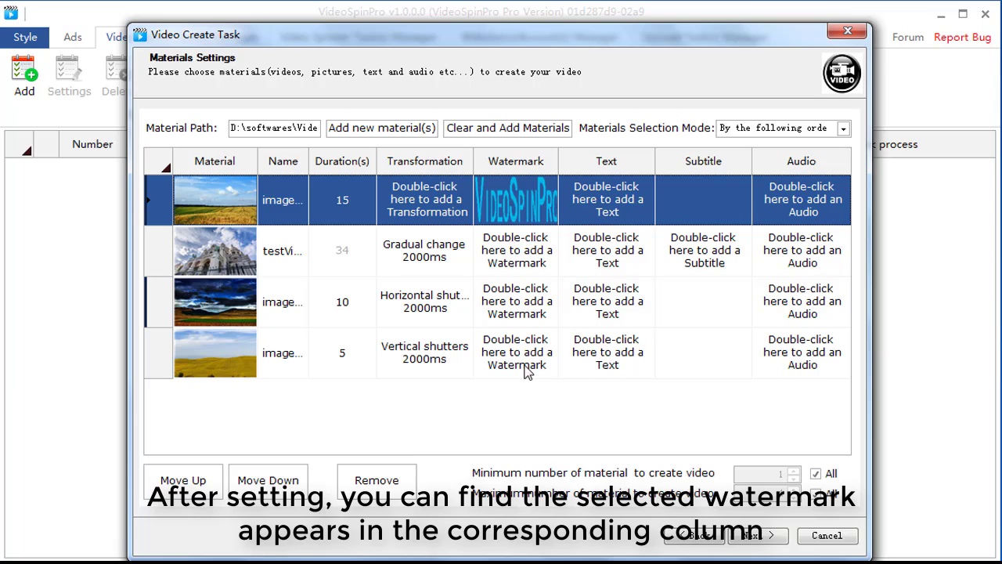
# Add the text "This is test" to the dark-sky image in the third row, with its location set to Randomly.
pyautogui.doubleClick(592, 294)
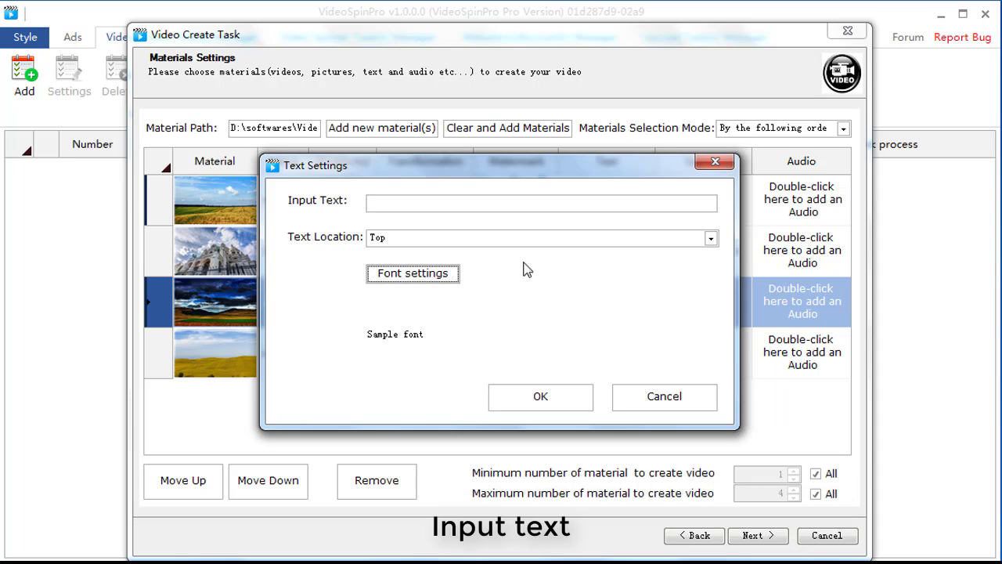
pyautogui.click(456, 203)
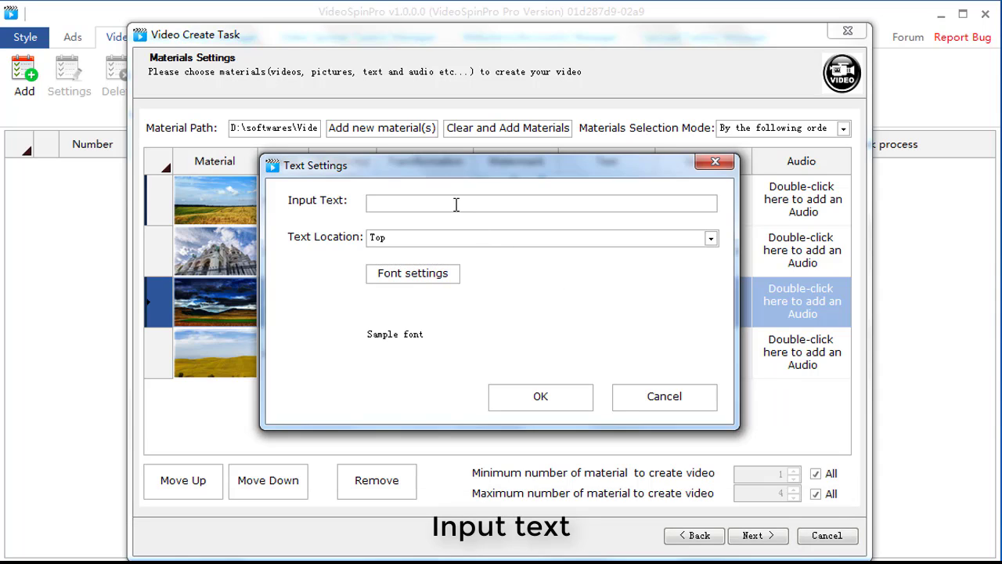
pyautogui.write('This is test')
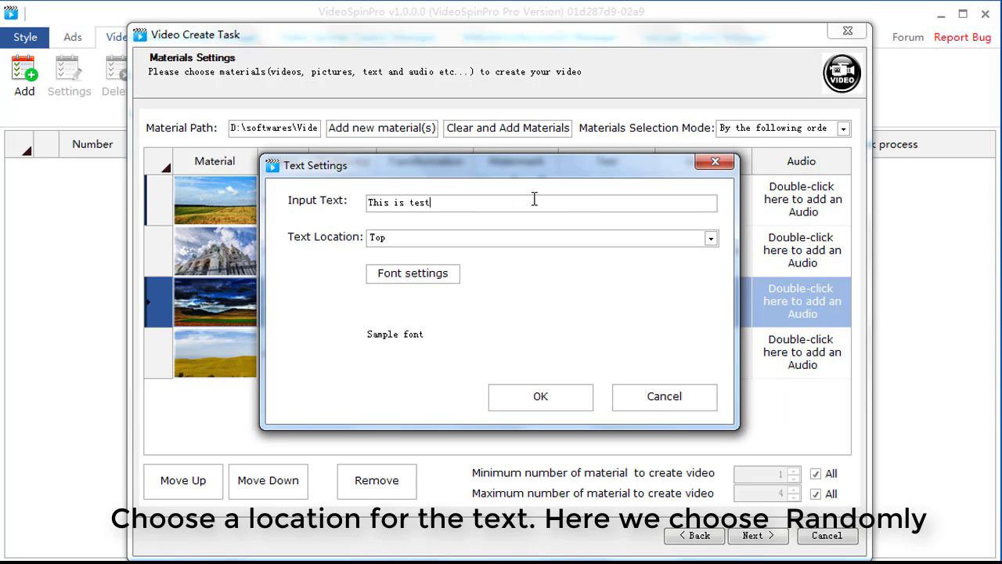
pyautogui.click(597, 237)
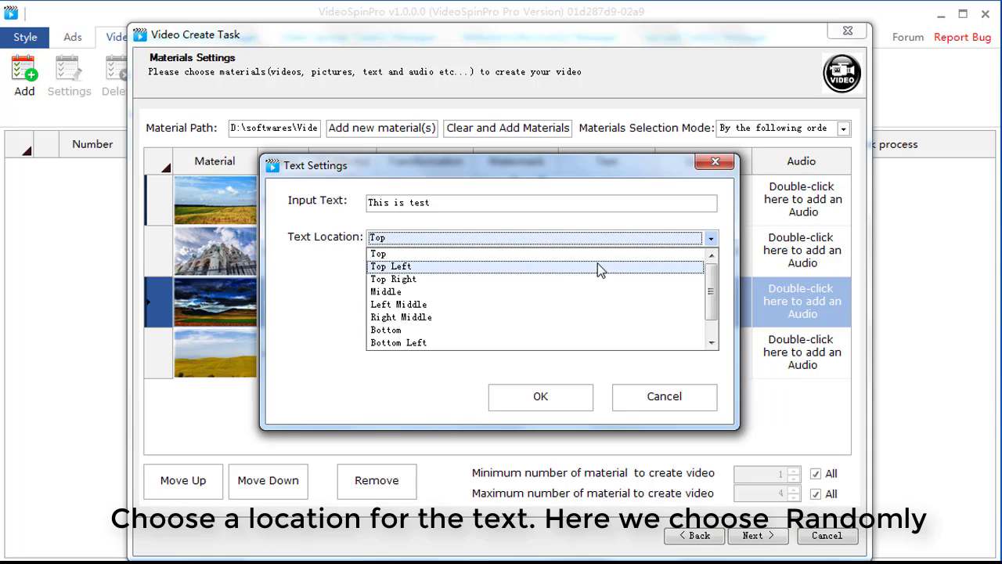
pyautogui.scroll(-1, 597, 263)
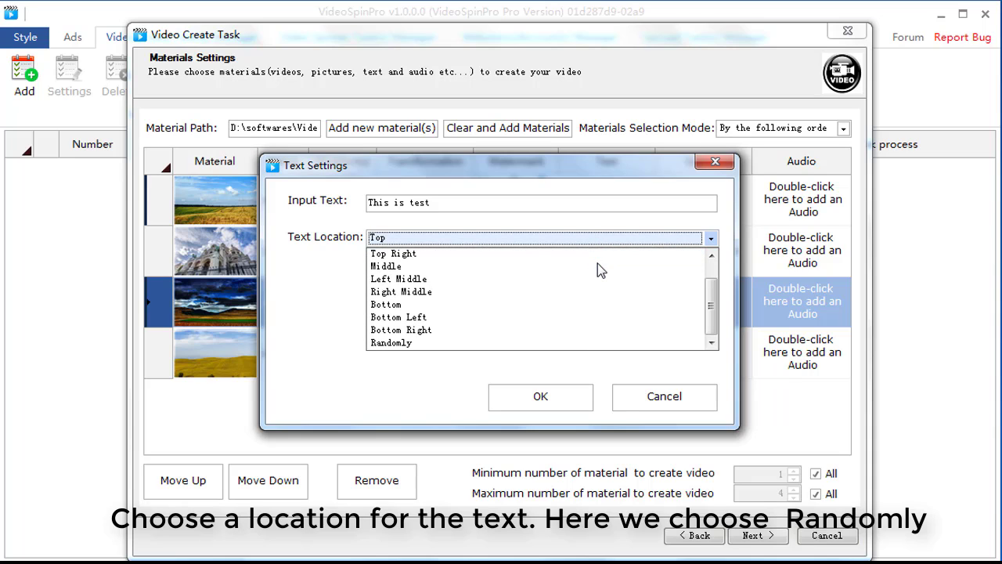
pyautogui.click(577, 343)
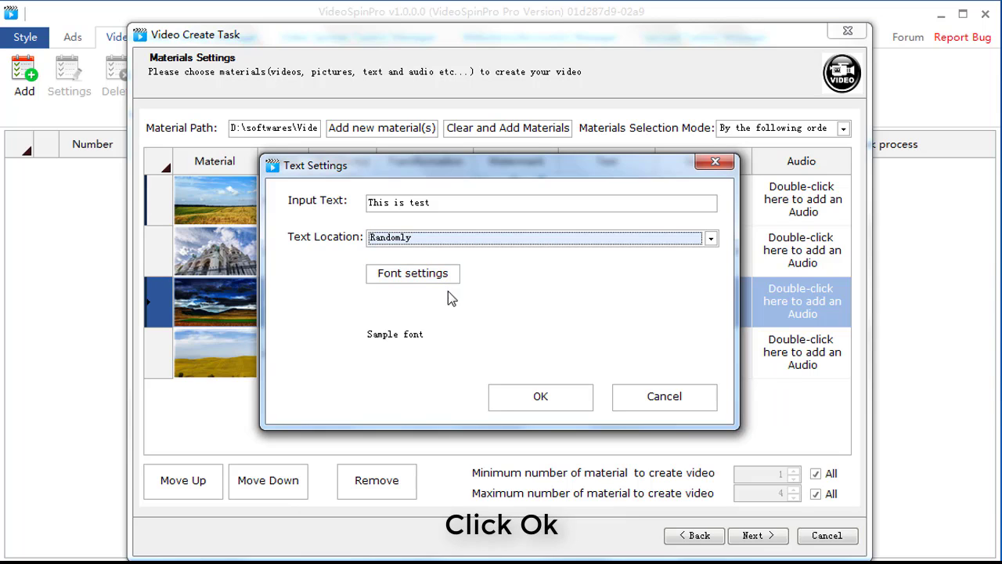
pyautogui.click(518, 400)
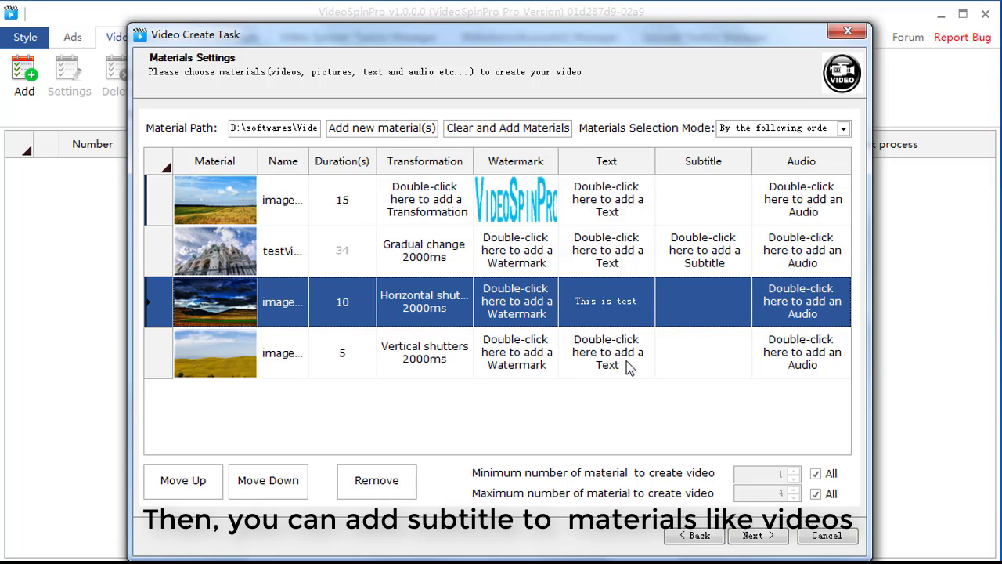
# Add Create.srt from the Material\sub folder as the subtitle for the test video.
pyautogui.doubleClick(702, 250)
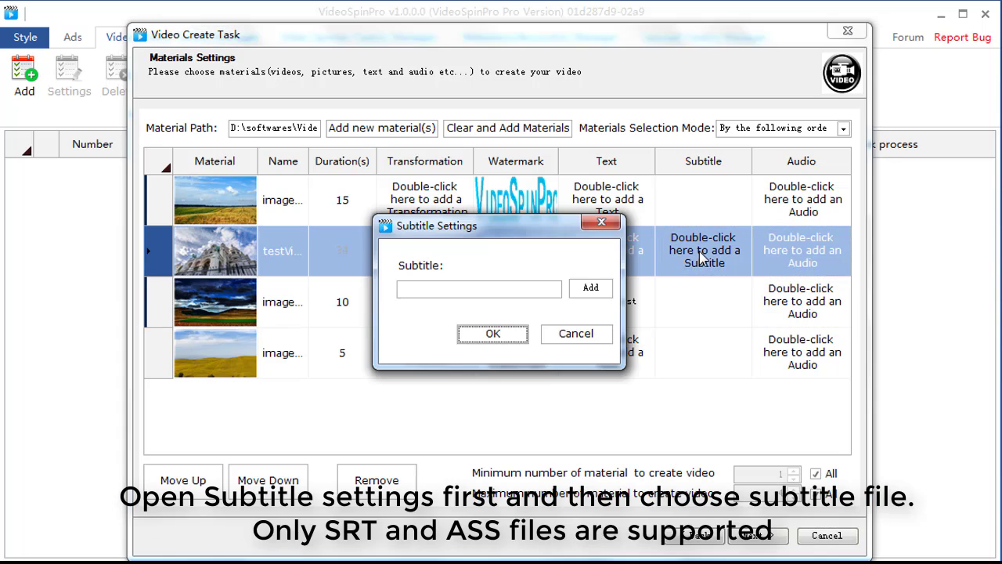
pyautogui.click(591, 289)
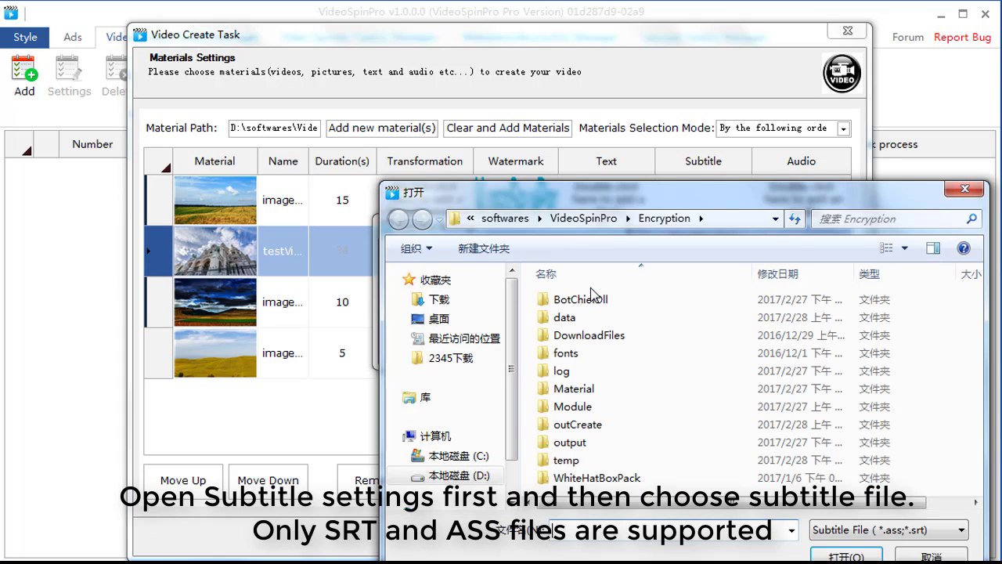
pyautogui.doubleClick(596, 389)
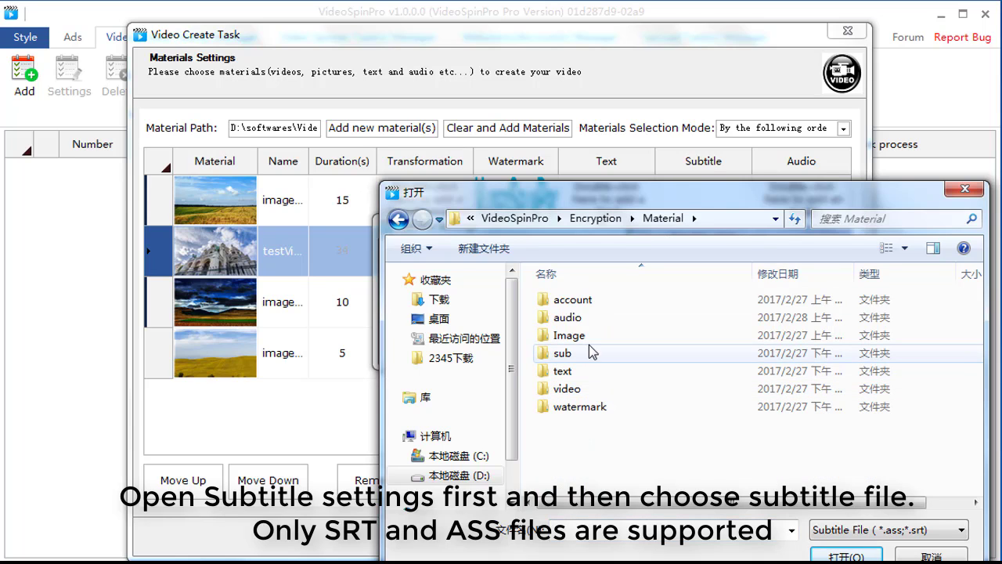
pyautogui.doubleClick(589, 353)
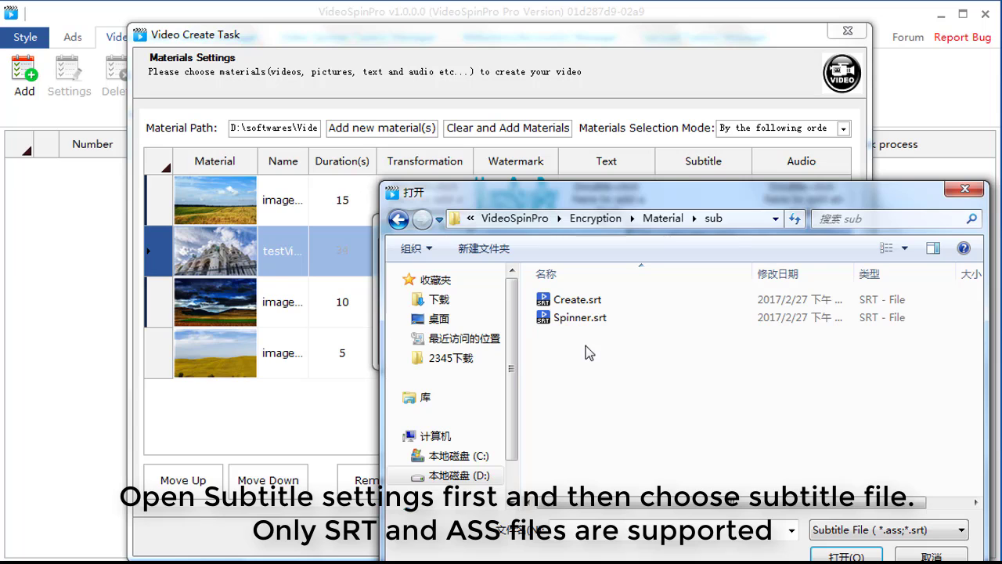
pyautogui.click(579, 304)
pyautogui.doubleClick(579, 303)
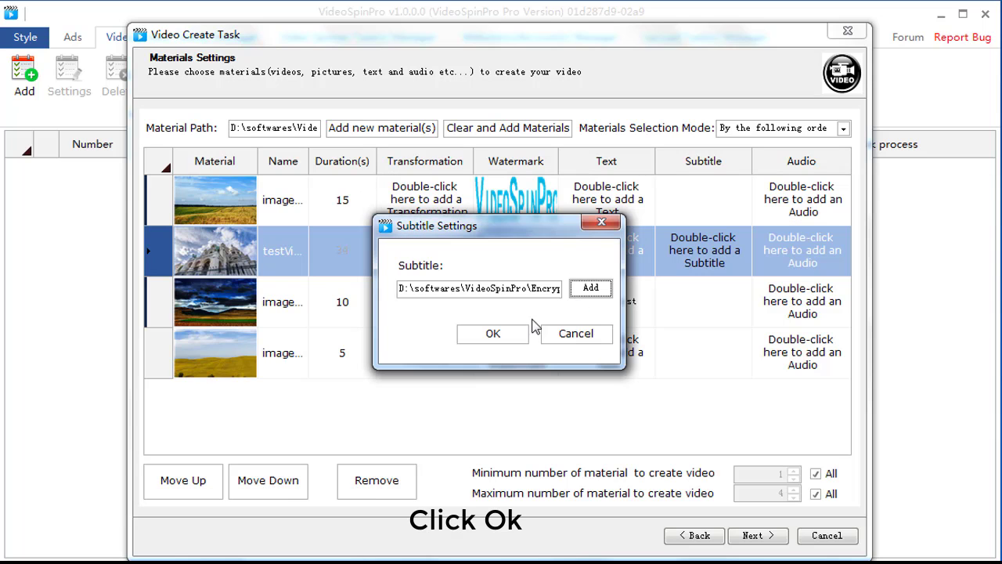
pyautogui.click(493, 334)
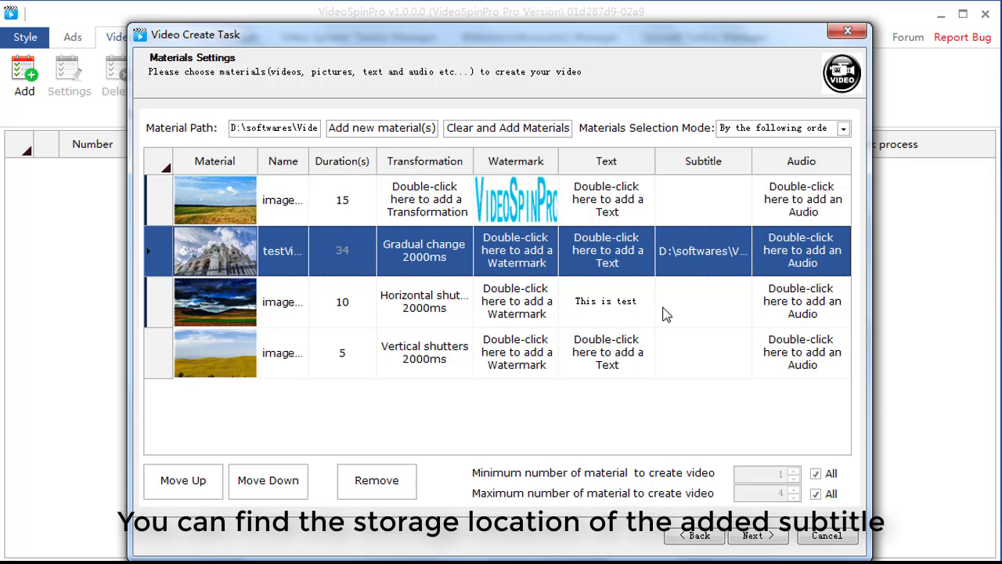
# Examine the audio settings of the dark-sky image and the available materials selection modes without changing them.
pyautogui.doubleClick(790, 307)
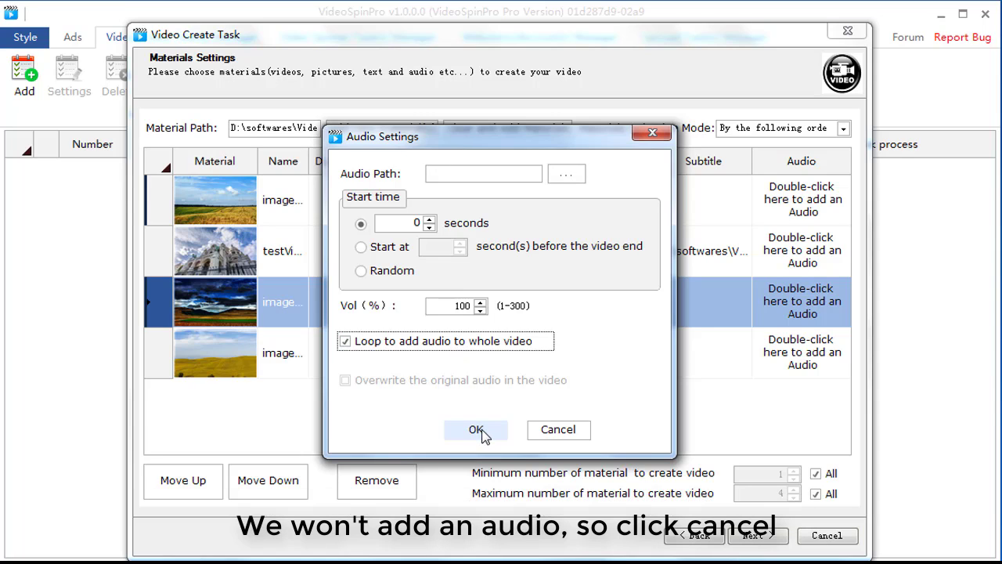
pyautogui.click(539, 431)
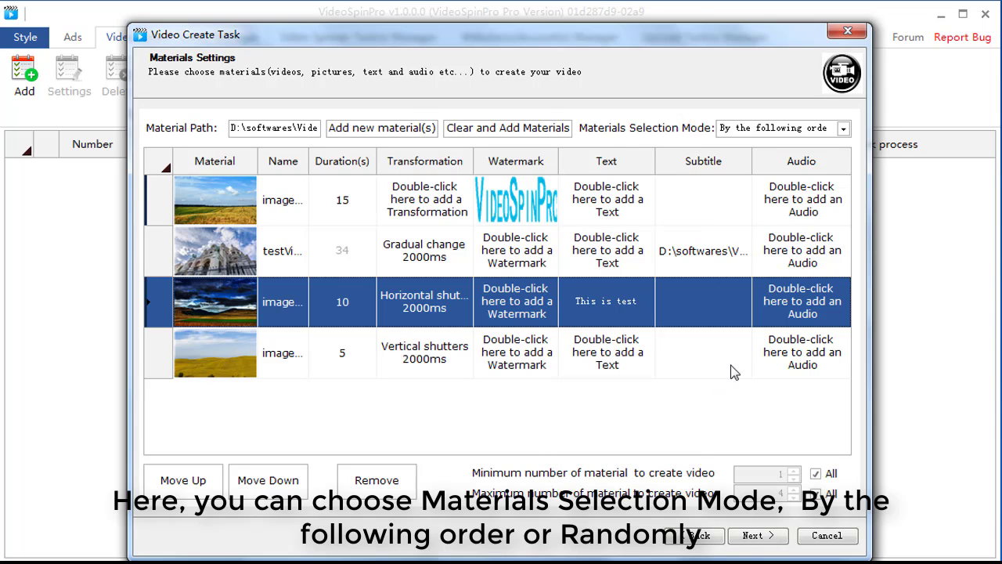
pyautogui.click(766, 130)
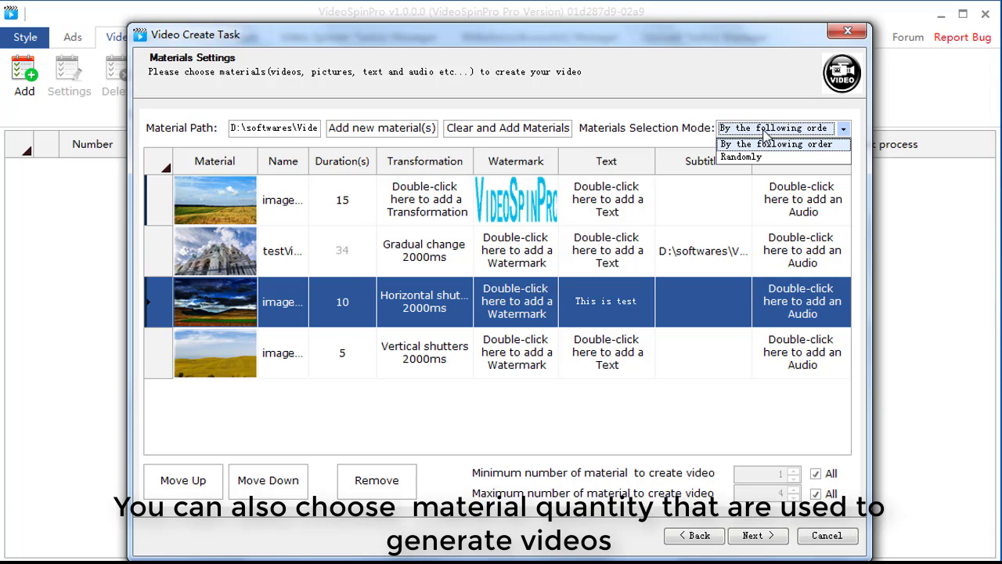
pyautogui.click(765, 134)
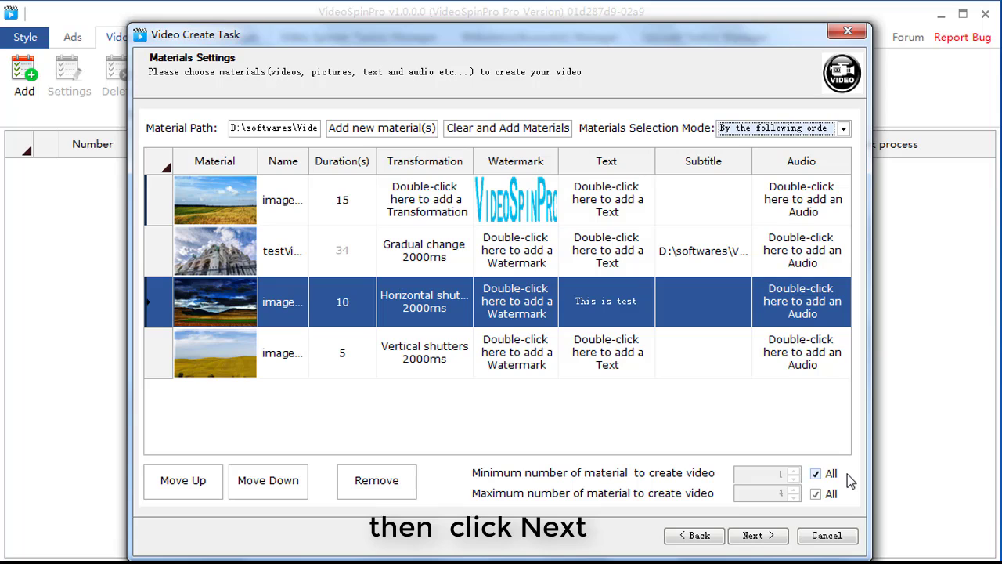
# Proceed to the global audio settings and add test1.mp3 and test2.mp3 from the Material\audio folder.
pyautogui.click(758, 535)
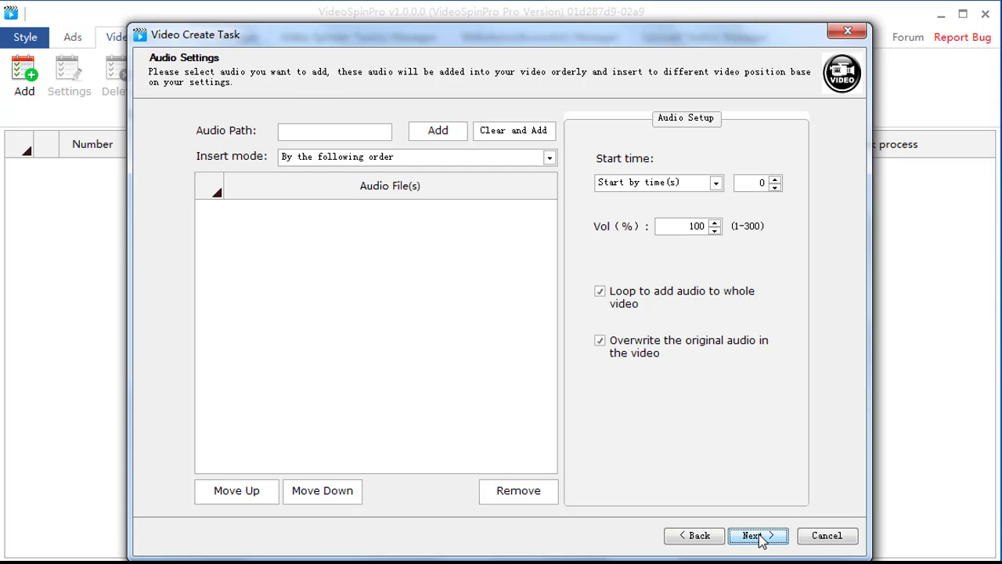
pyautogui.click(440, 133)
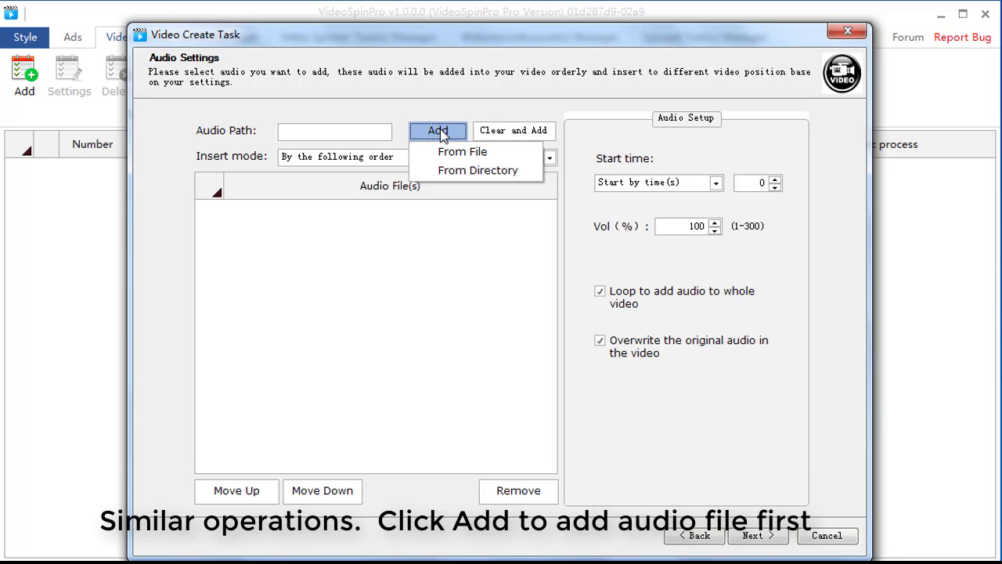
pyautogui.click(445, 152)
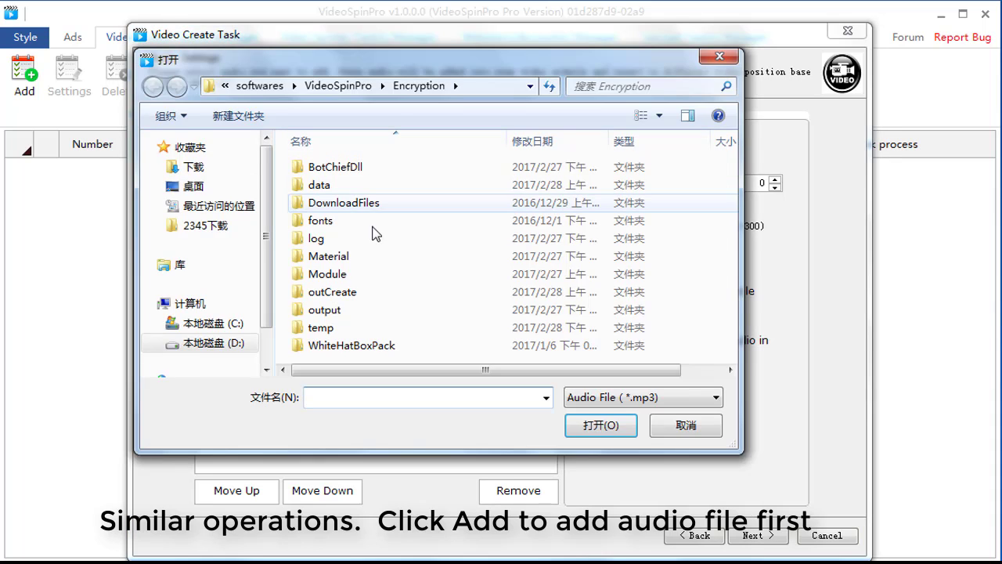
pyautogui.doubleClick(352, 257)
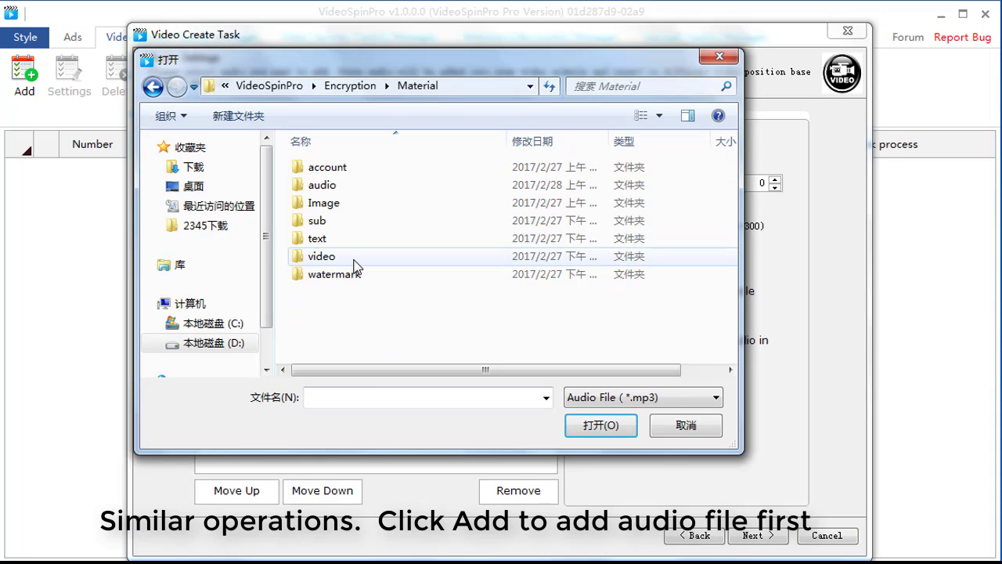
pyautogui.doubleClick(339, 188)
pyautogui.click(339, 186)
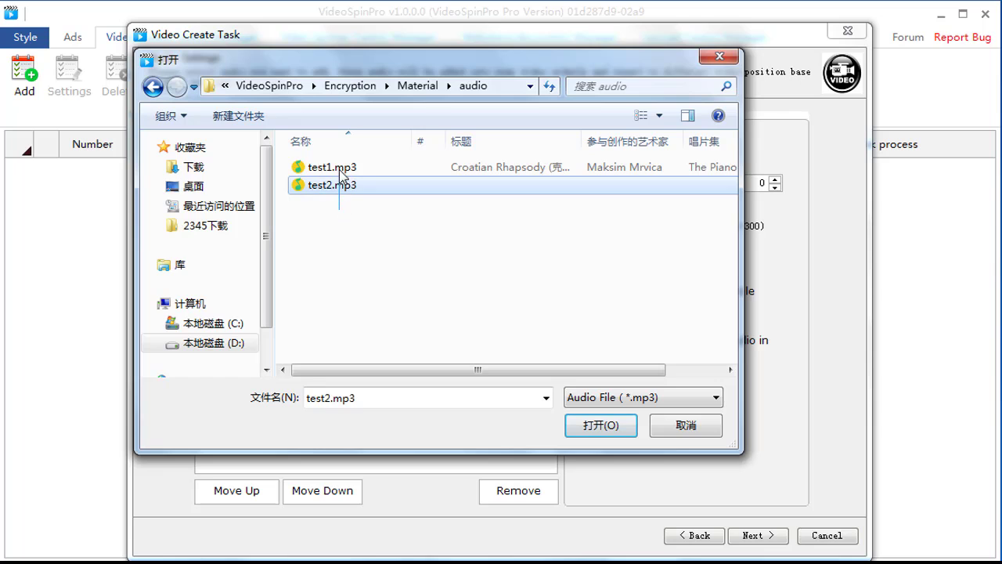
pyautogui.moveTo(340, 170); pyautogui.dragTo(340, 168)
pyautogui.click(581, 426)
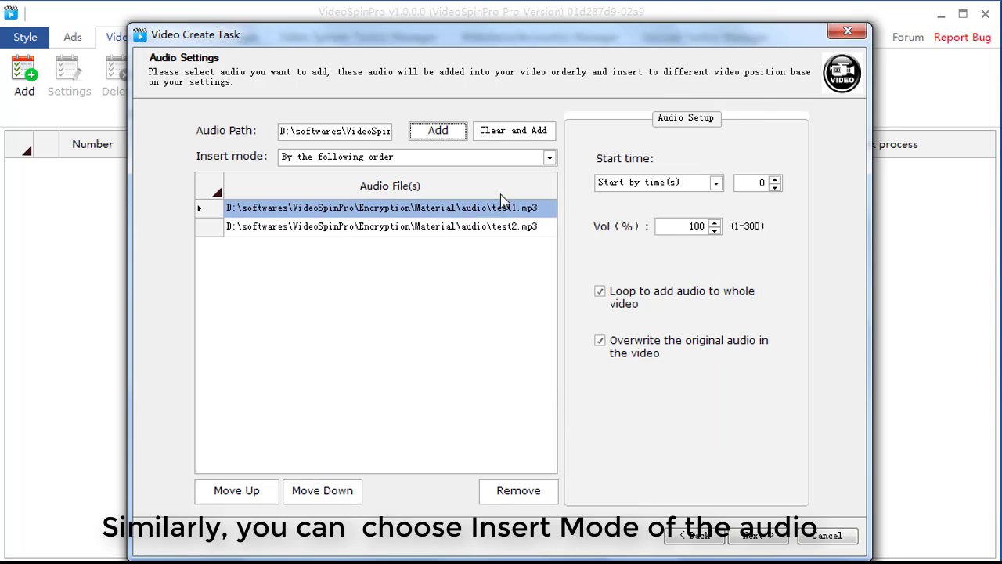
# Keep the audio insert mode at By the following order and choose Start by time(s) as the start time mode.
pyautogui.click(506, 160)
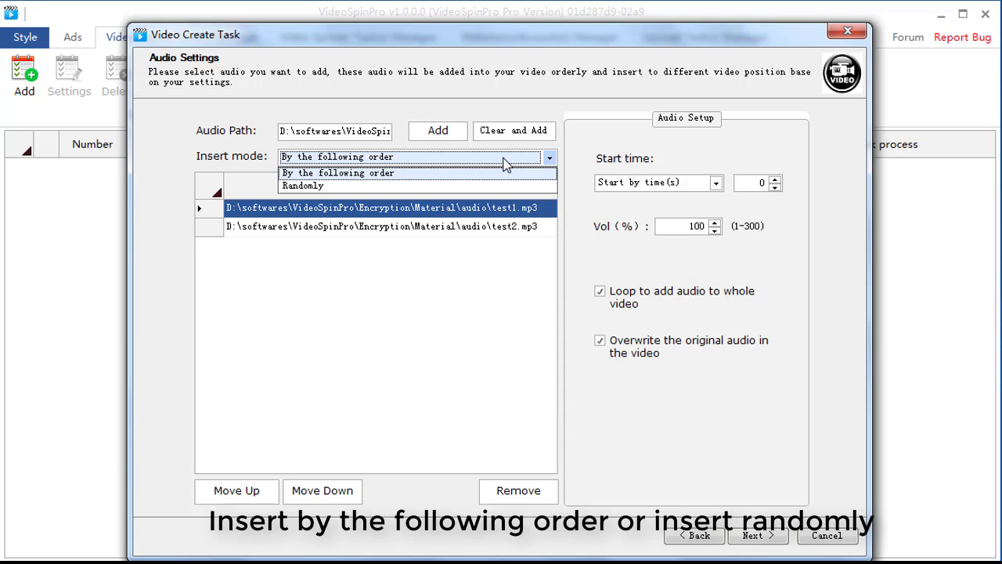
pyautogui.click(505, 163)
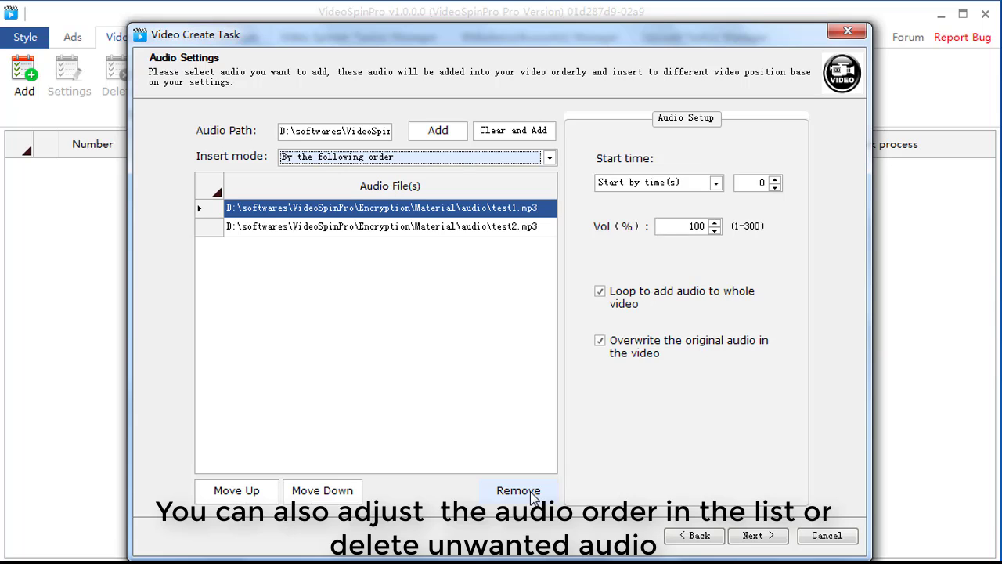
pyautogui.click(658, 182)
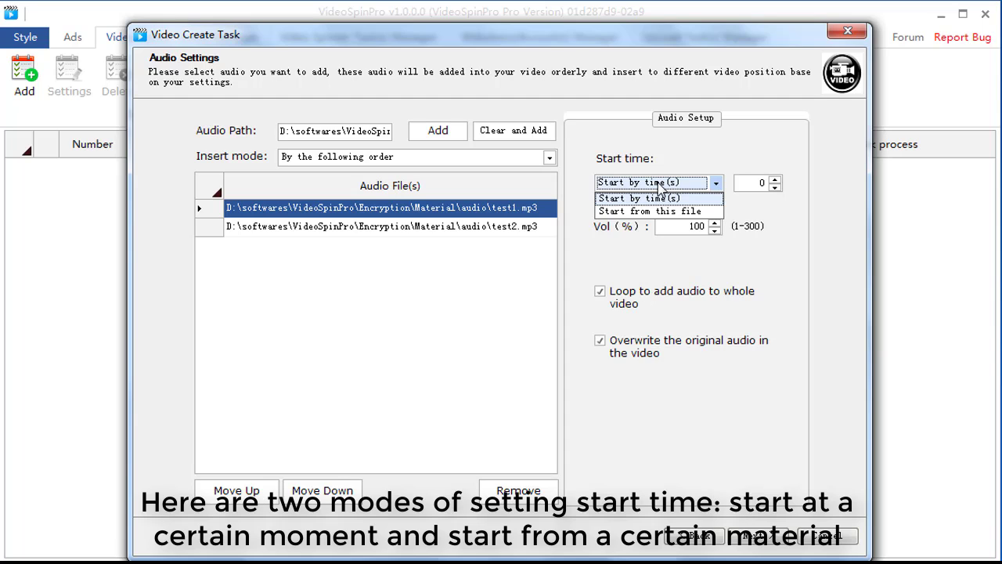
pyautogui.click(660, 197)
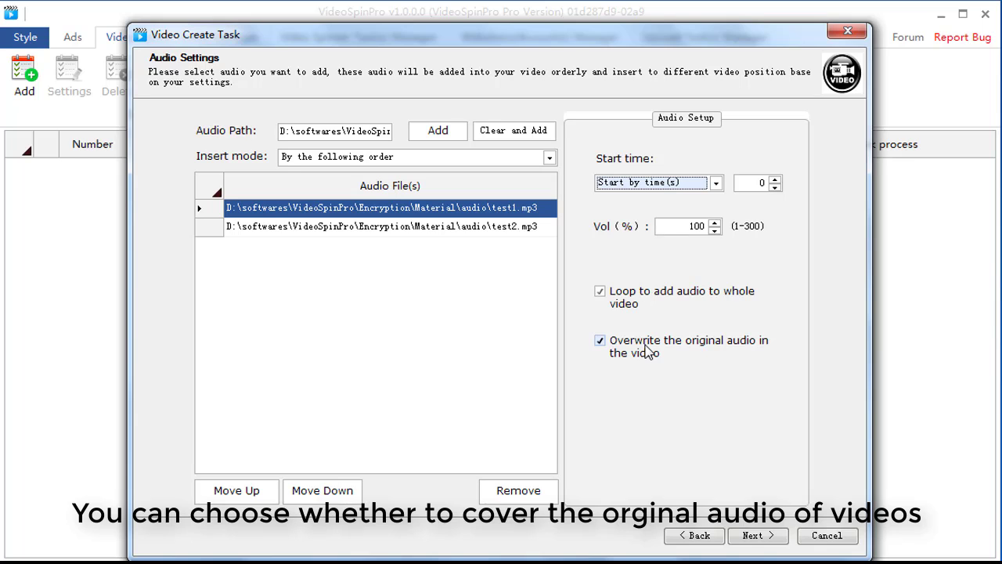
# Proceed to the text-to-speech settings, get the text from files and add test.txt from the Material\text folder.
pyautogui.click(755, 539)
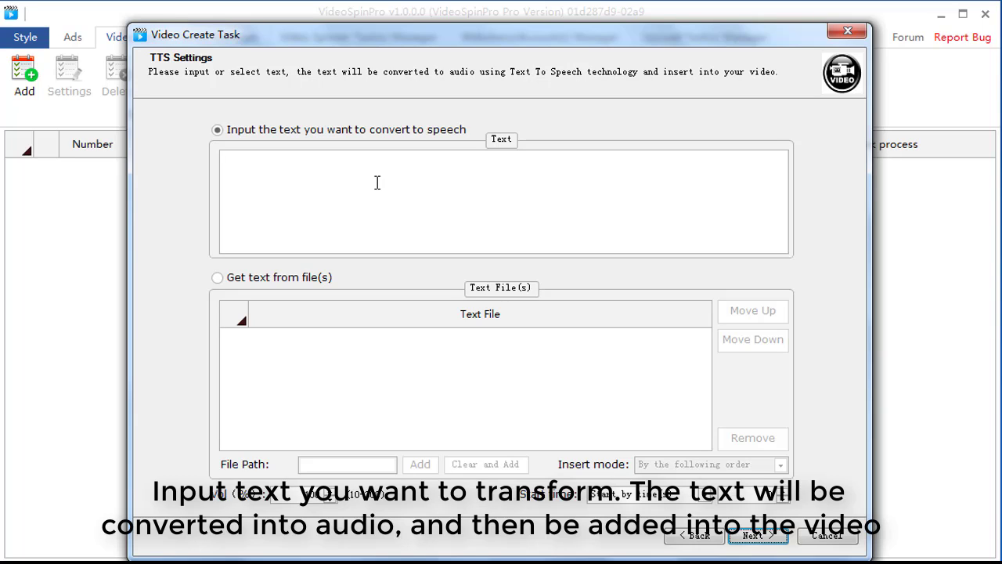
pyautogui.click(287, 279)
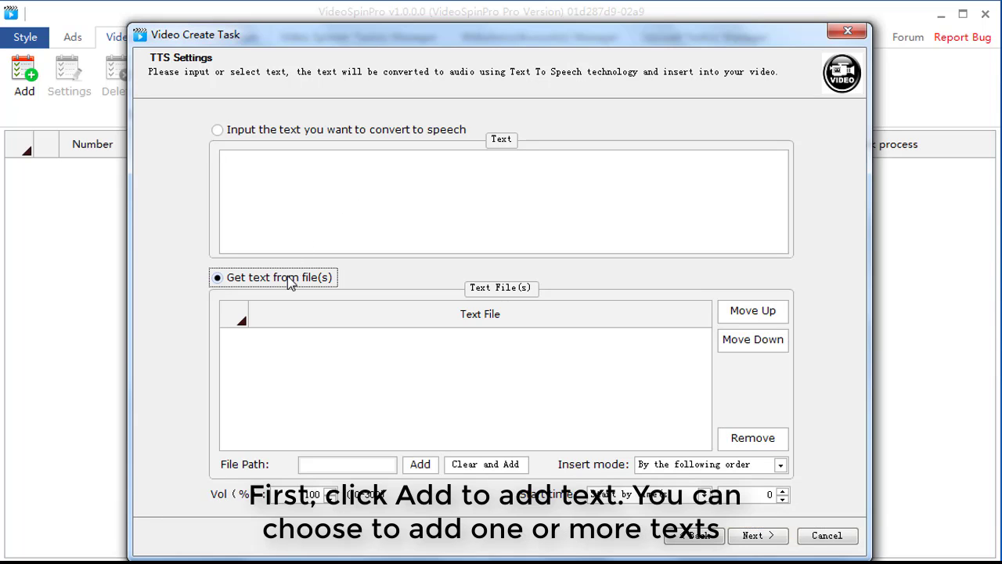
pyautogui.click(419, 467)
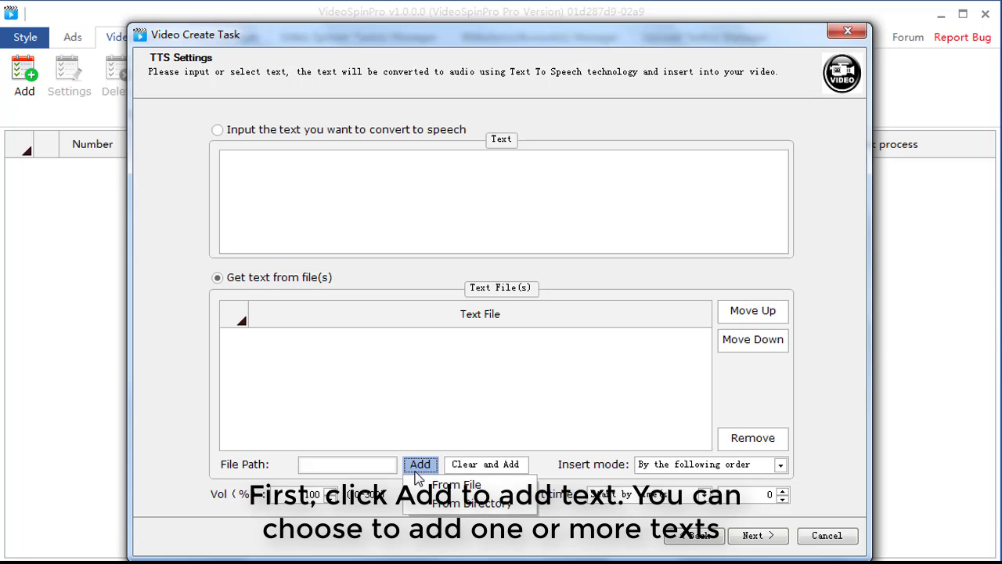
pyautogui.click(426, 485)
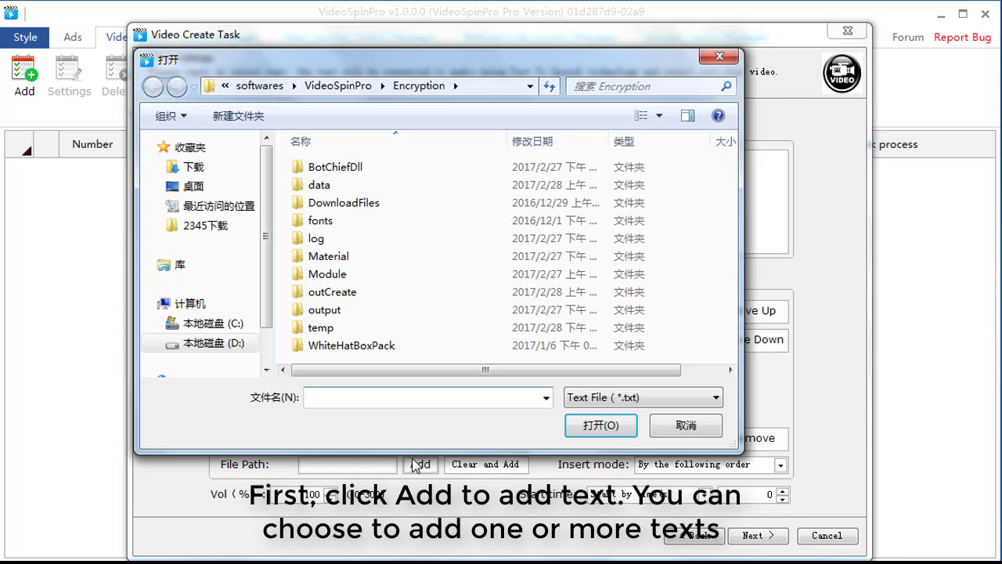
pyautogui.doubleClick(328, 256)
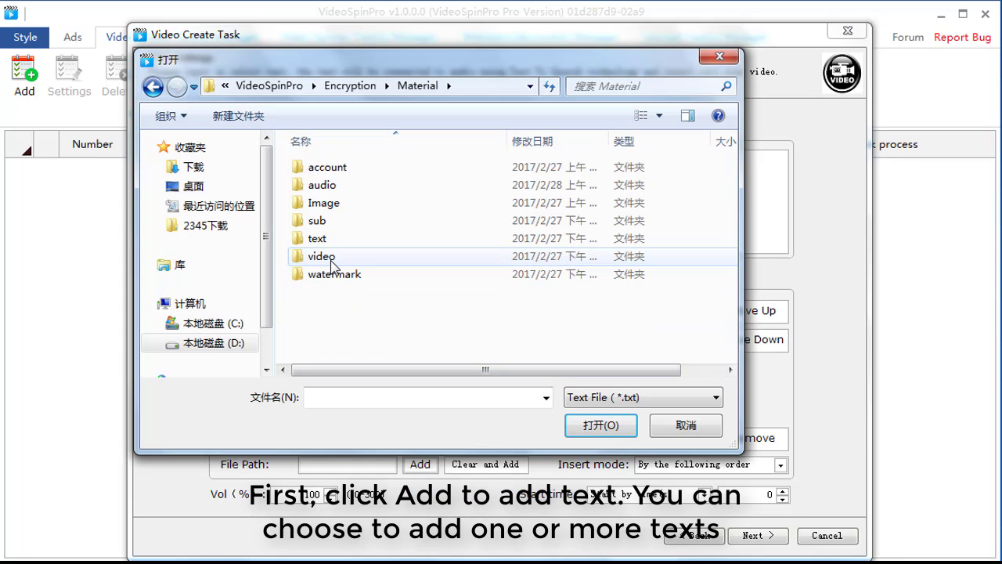
pyautogui.doubleClick(324, 238)
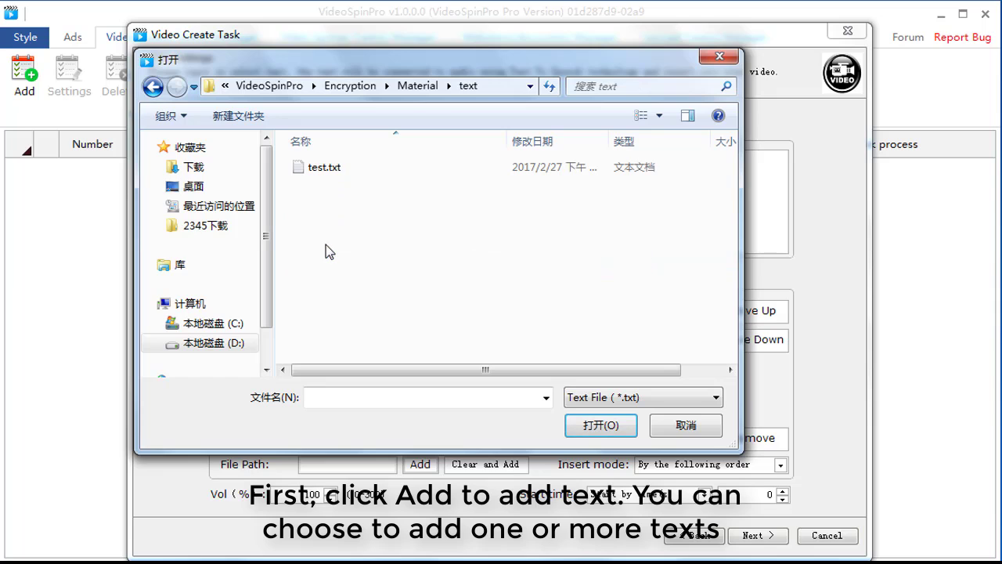
pyautogui.click(326, 174)
pyautogui.doubleClick(325, 173)
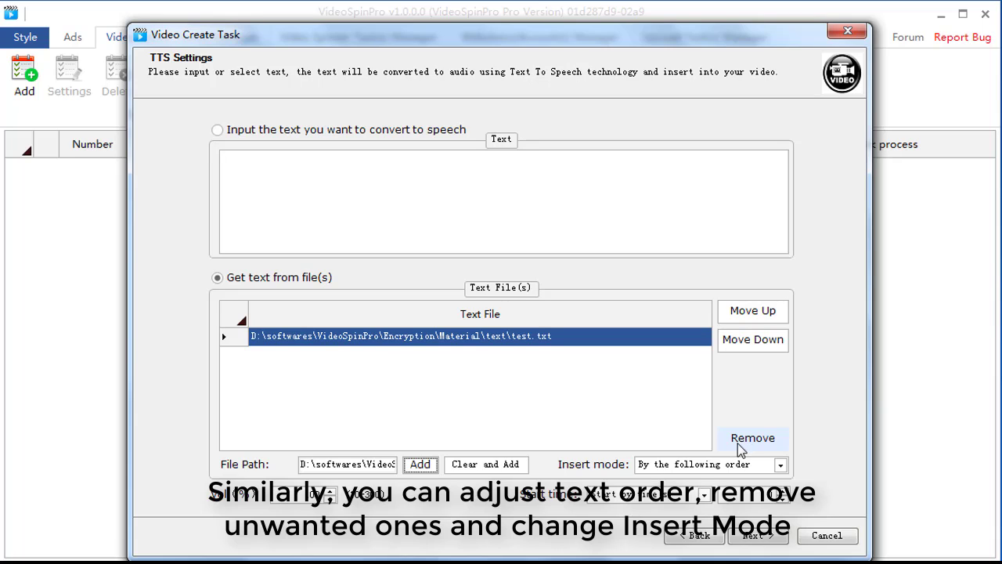
# Look through the insert mode and start time options for the text-to-speech file.
pyautogui.click(729, 466)
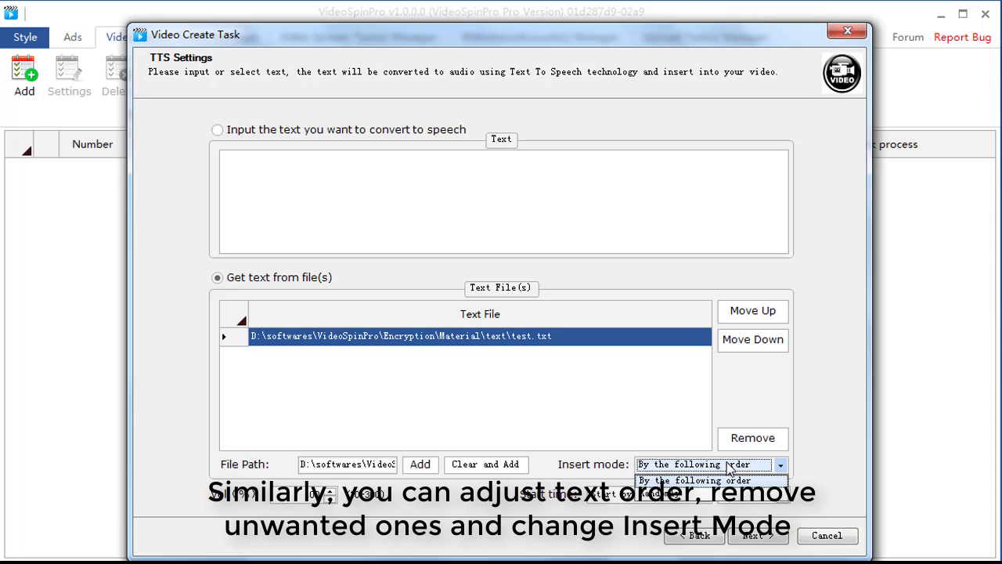
pyautogui.click(730, 466)
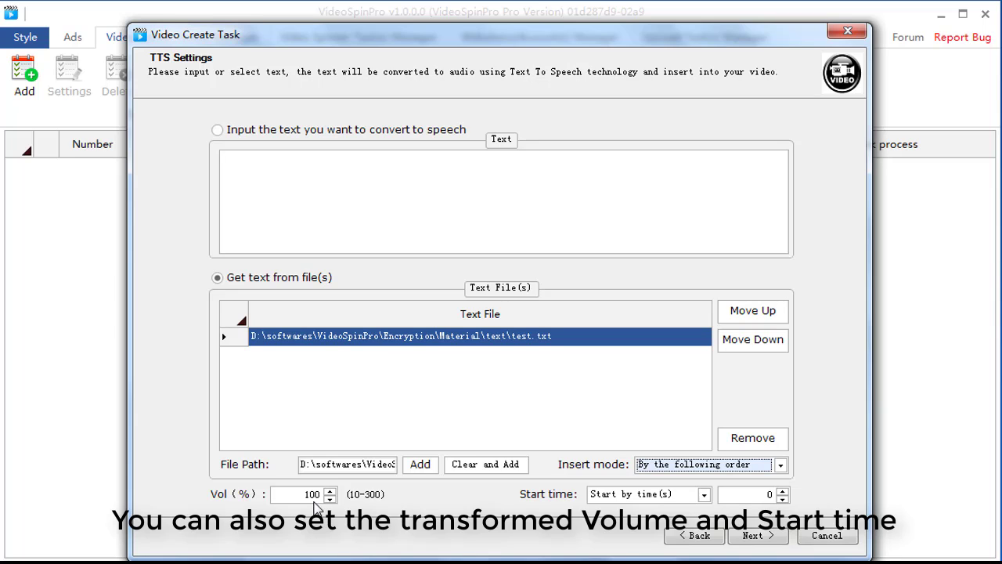
pyautogui.click(611, 497)
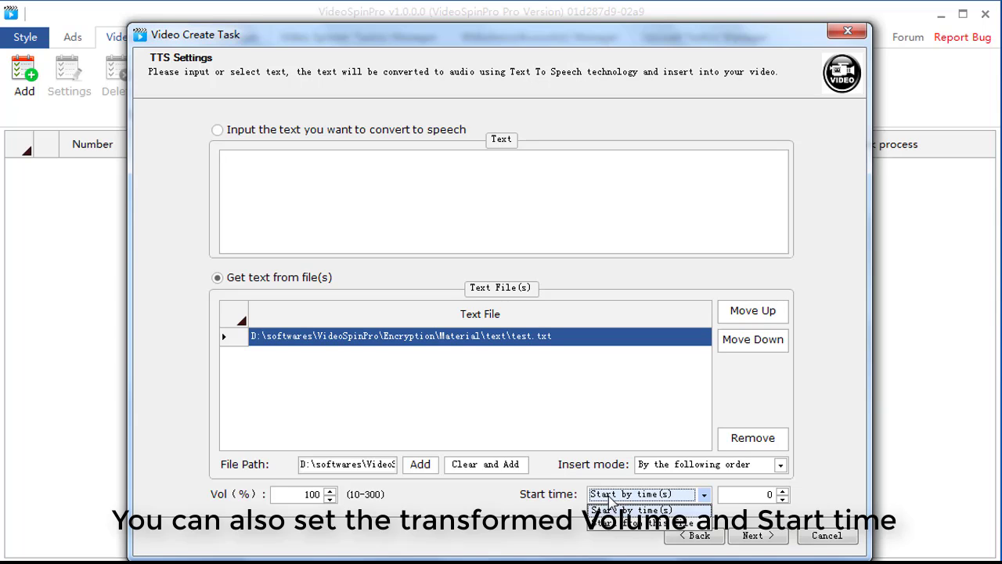
pyautogui.click(609, 498)
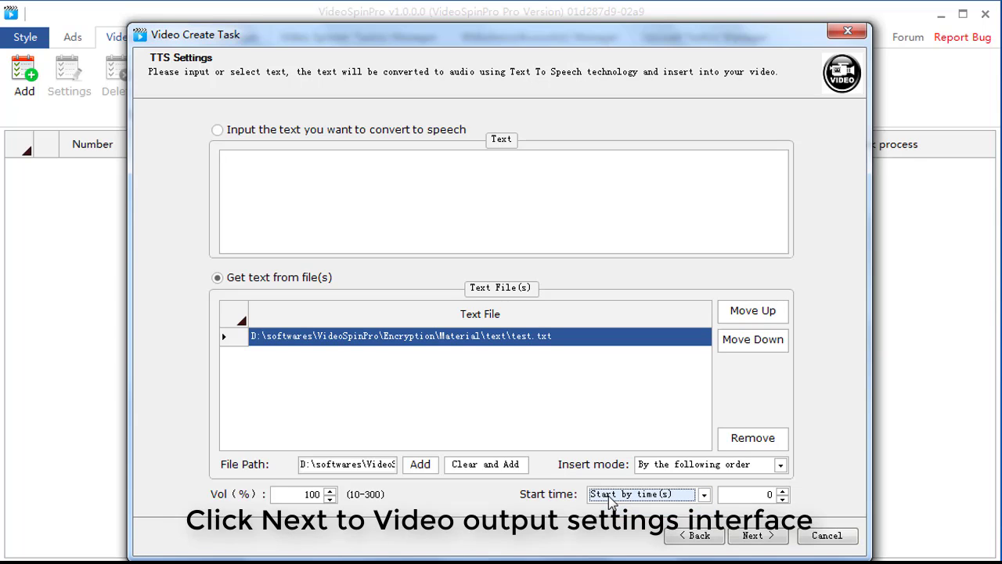
# Proceed to the output settings, set the output format to .avi and keep the video output quality at Normal.
pyautogui.click(761, 537)
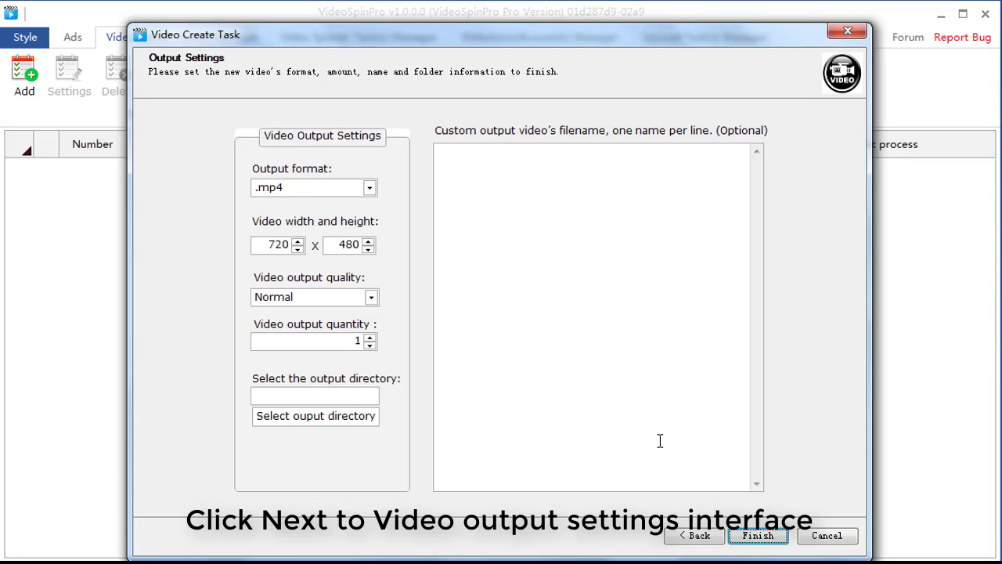
pyautogui.click(356, 192)
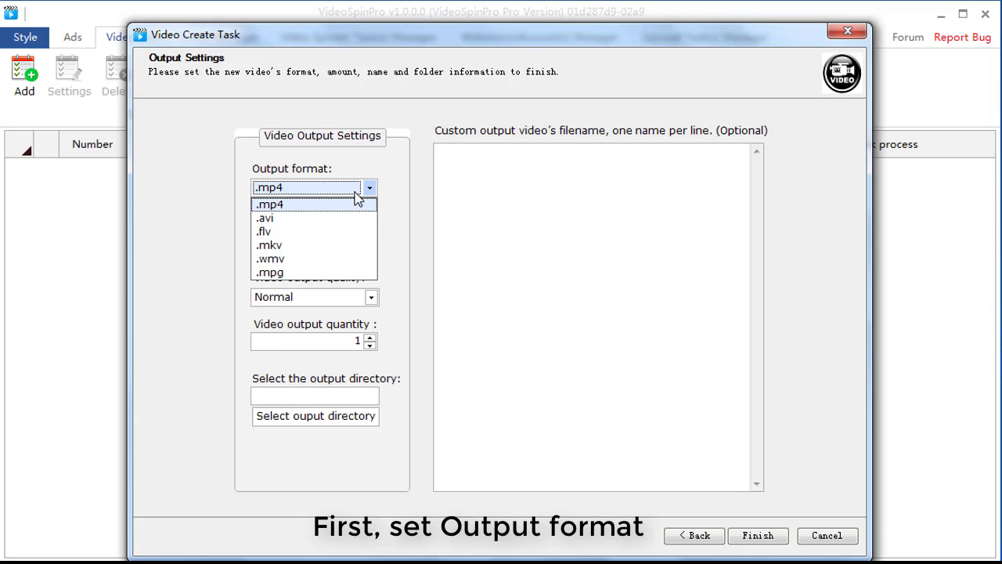
pyautogui.click(338, 221)
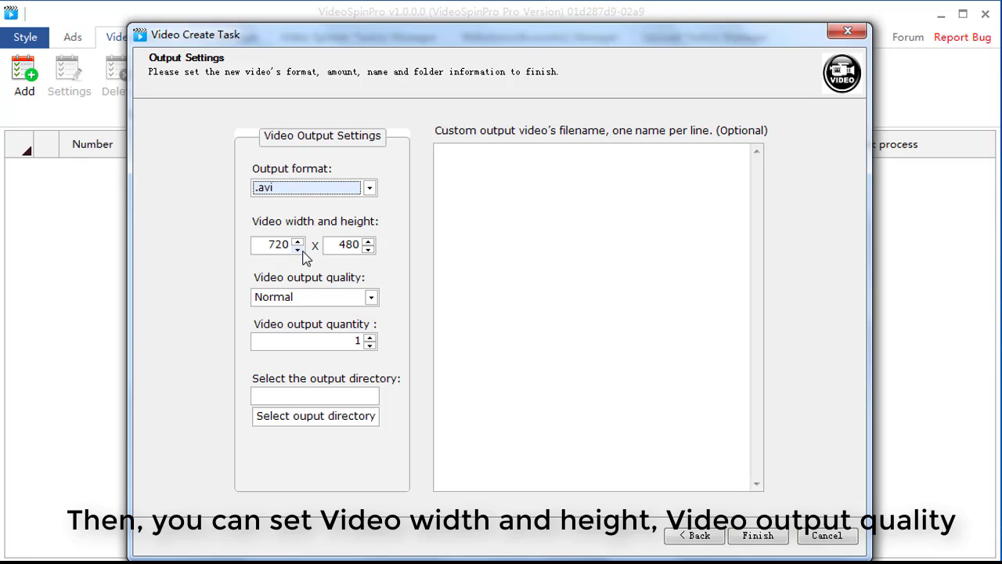
pyautogui.click(317, 299)
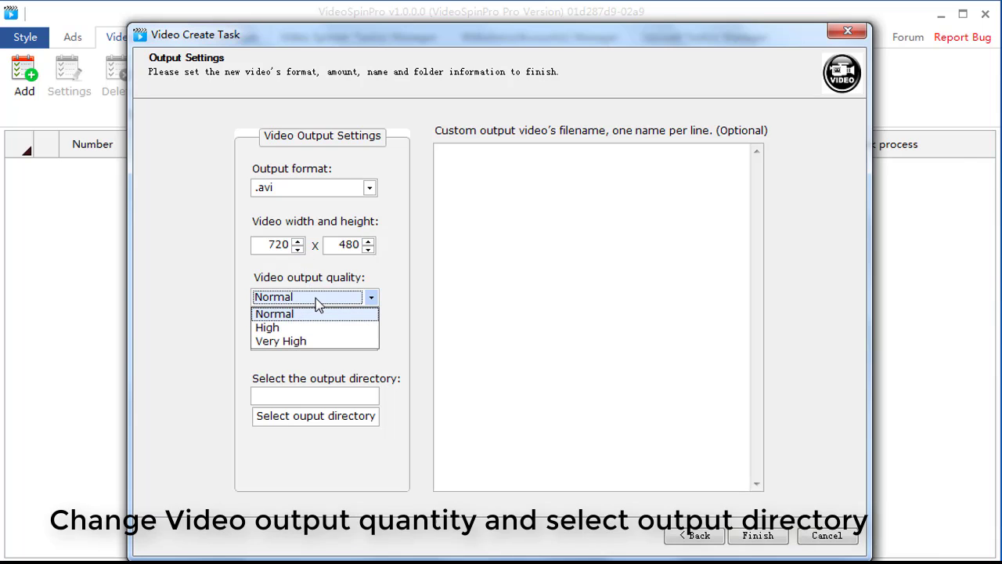
pyautogui.click(317, 303)
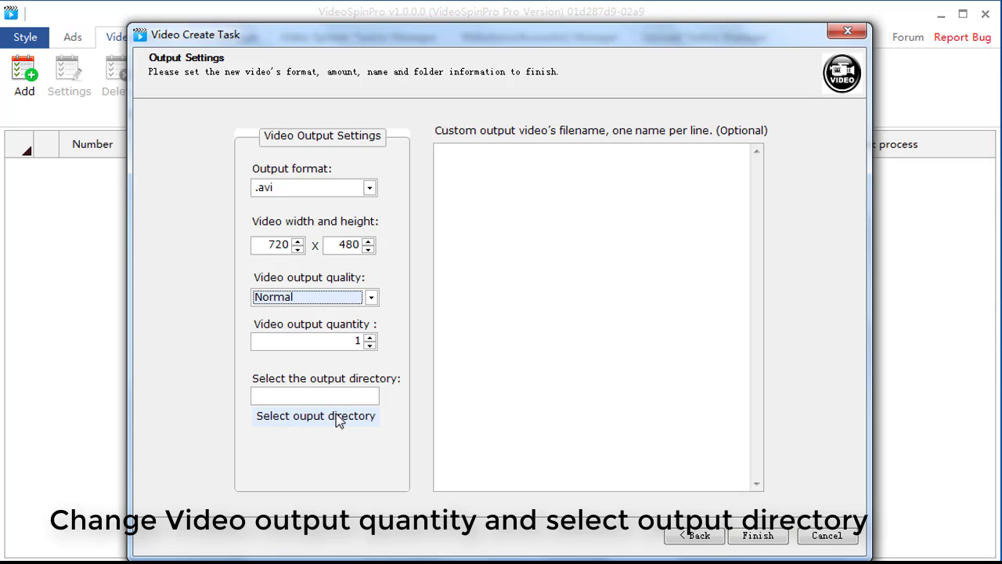
# Enter test as the custom output video filename and finish the video creation task.
pyautogui.click(485, 171)
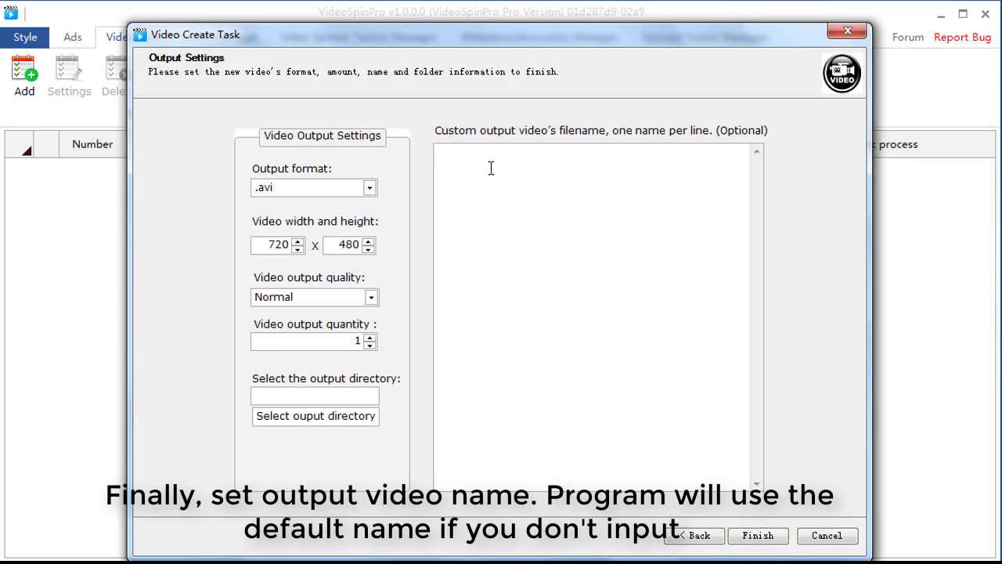
pyautogui.write('test')
pyautogui.click(750, 536)
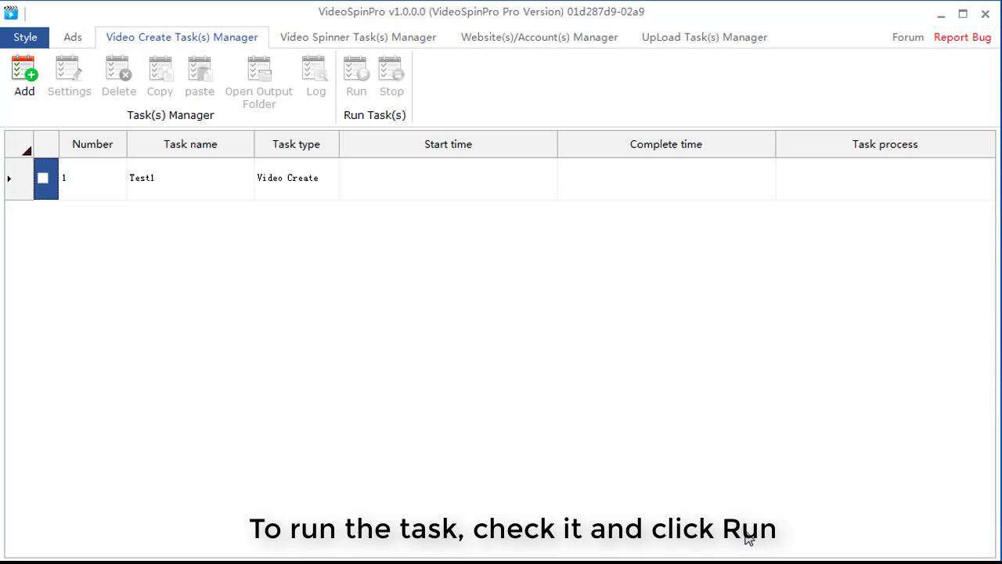
# Check the Test1 task in the task list and run it.
pyautogui.click(225, 192)
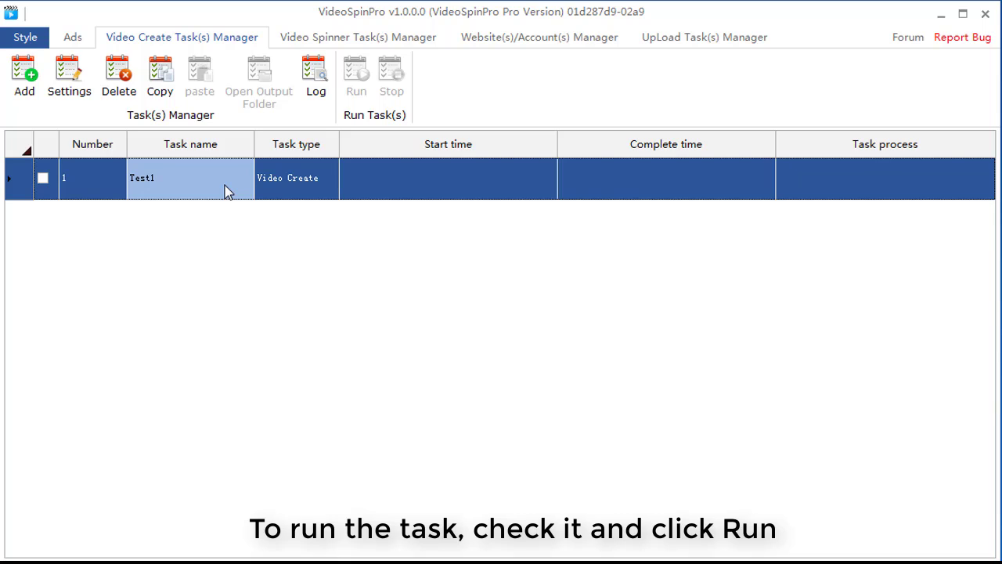
pyautogui.click(43, 181)
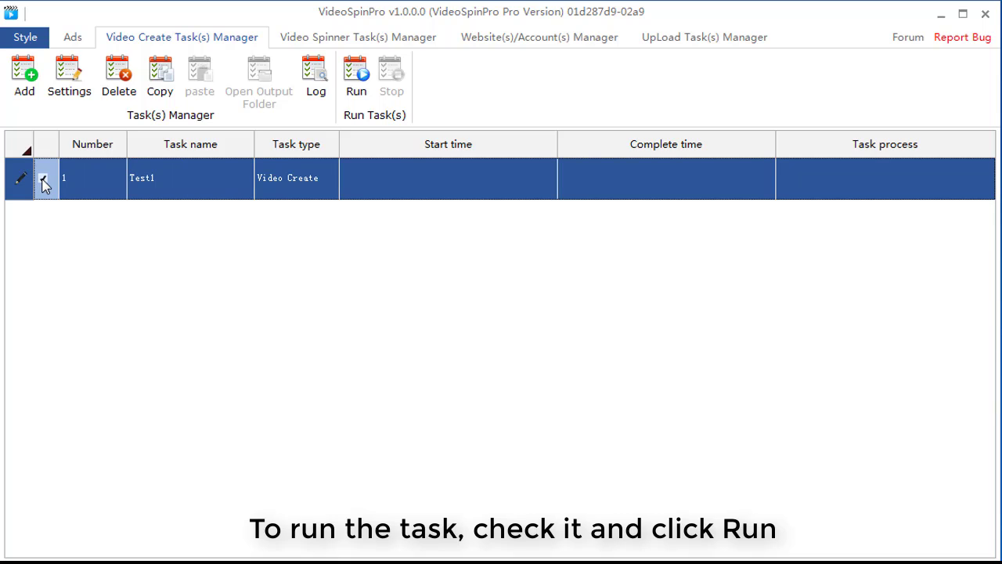
pyautogui.click(364, 91)
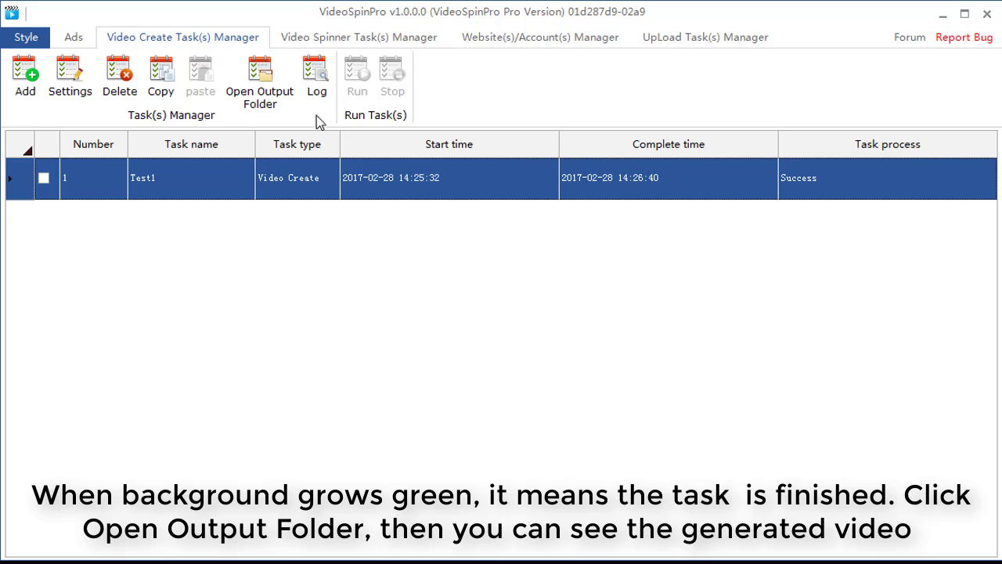
# Open the output folder of the Test1 task and play the generated test.avi video.
pyautogui.click(278, 94)
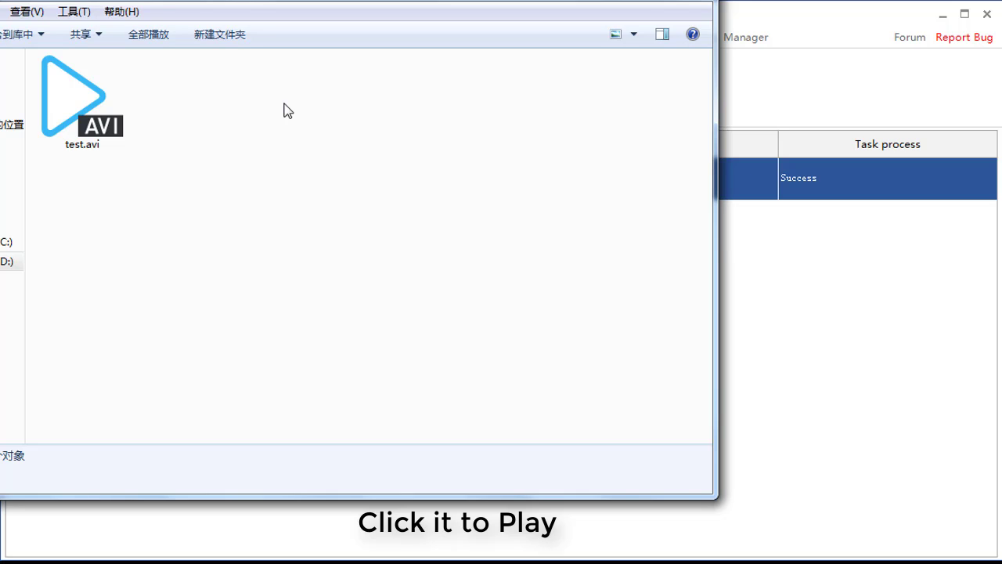
pyautogui.doubleClick(101, 107)
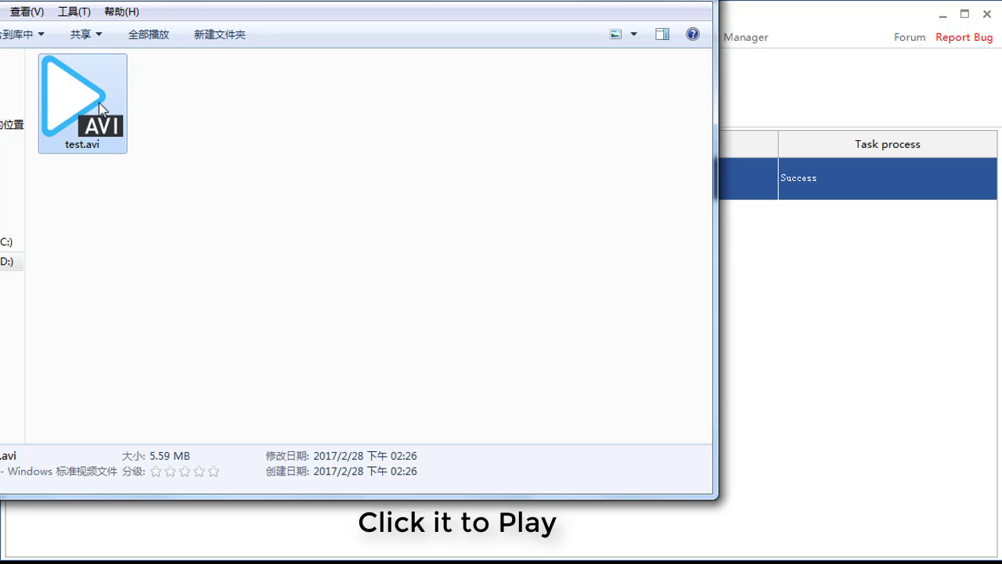